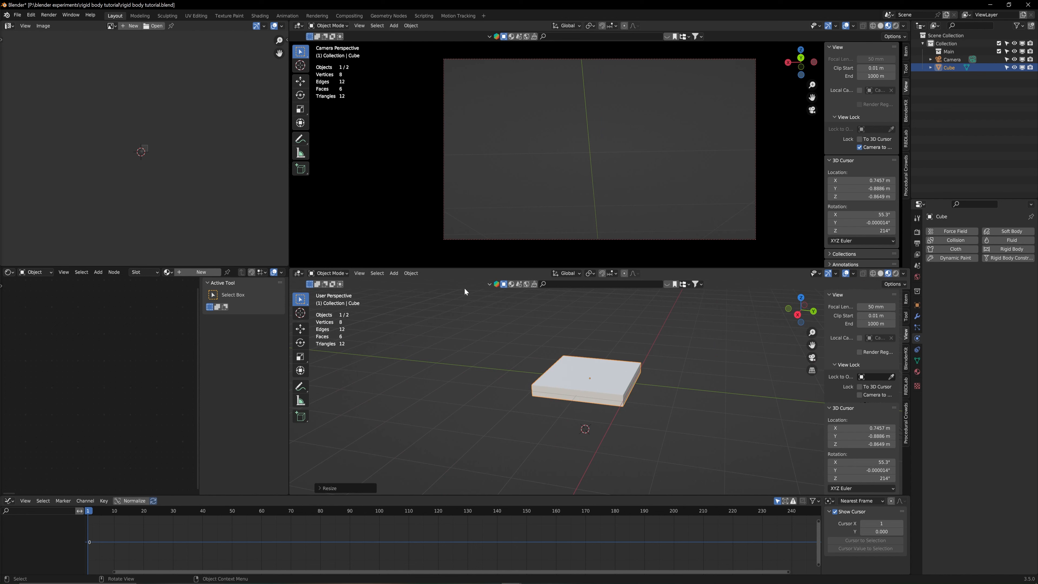
Step: Add an Array modifier to the slab with a count of 20 and a relative offset X factor of 0
{"action": "scroll", "coordinate": [636, 384], "scroll_direction": "up", "scroll_amount": 1}
{"action": "scroll", "coordinate": [642, 386], "scroll_direction": "up", "scroll_amount": 1}
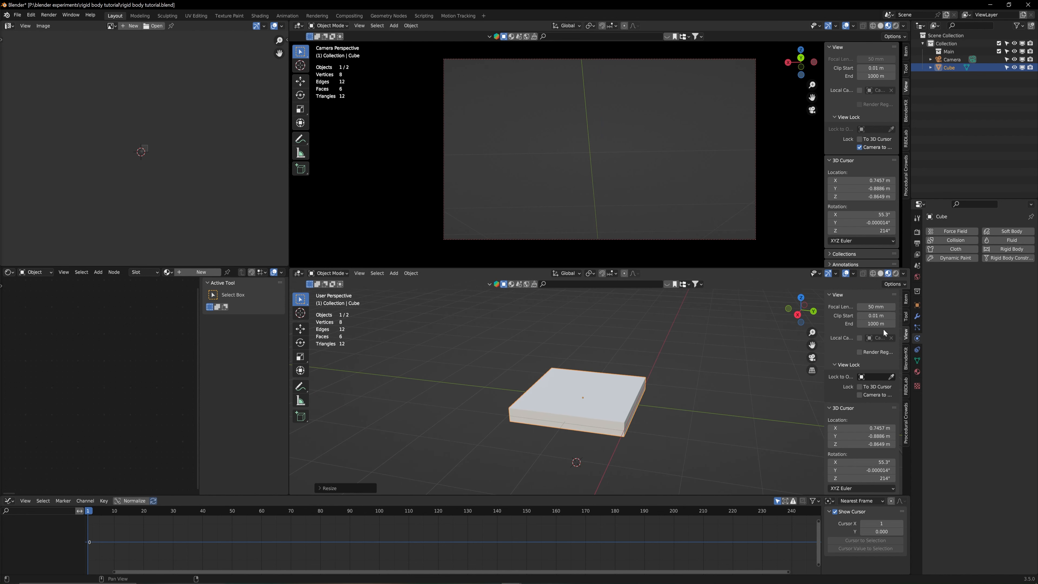
{"action": "left_click", "coordinate": [917, 328]}
{"action": "left_click", "coordinate": [917, 316]}
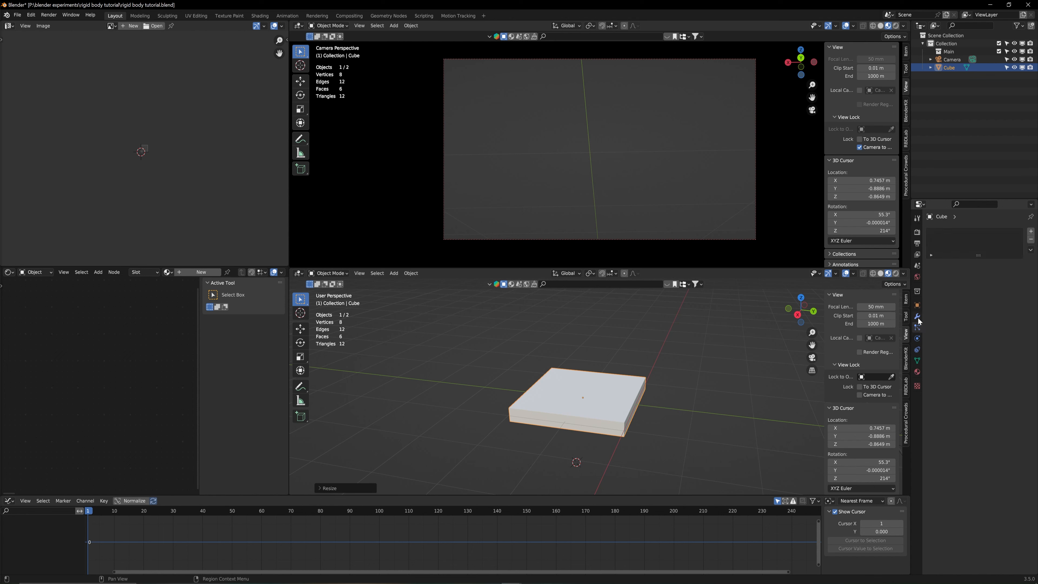
{"action": "left_click", "coordinate": [965, 230]}
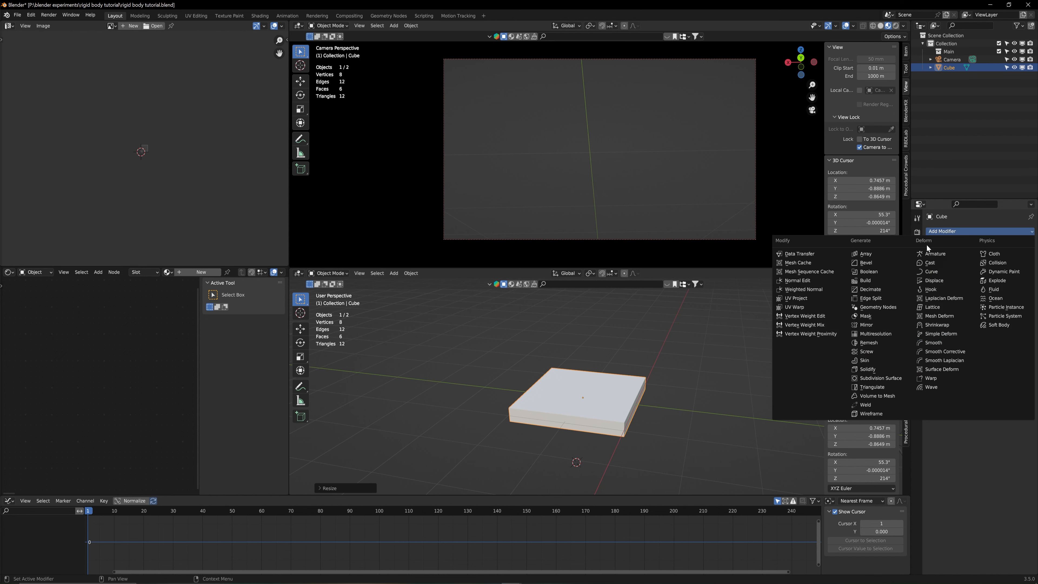
{"action": "left_click", "coordinate": [874, 256]}
{"action": "type", "text": "0"}
{"action": "key", "text": "Return"}
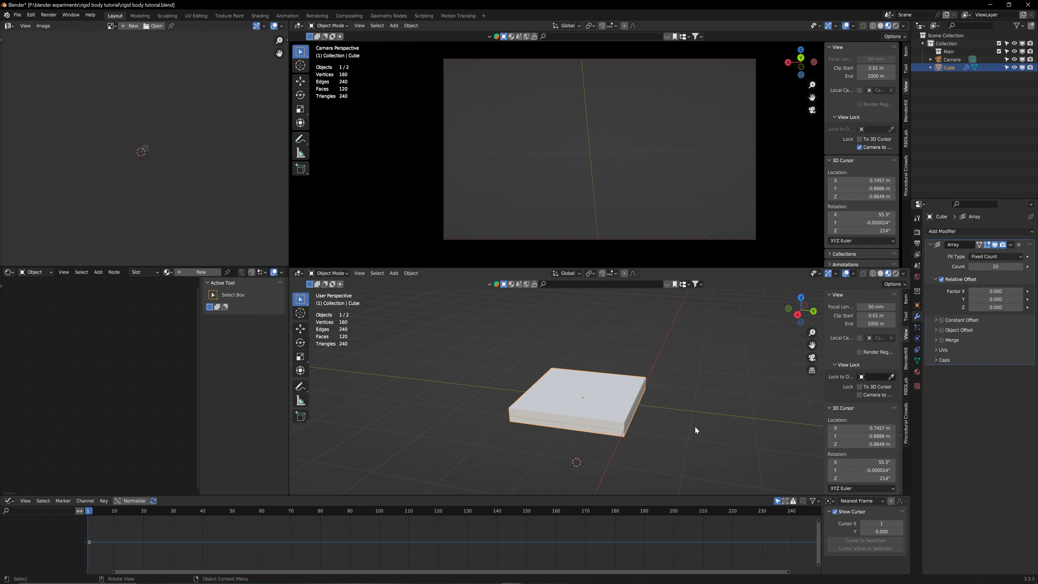
Step: Set the array's relative offset X factor to 2 to spread the slab copies along a row
{"action": "mouse_move", "coordinate": [995, 291]}
{"action": "left_mouse_down"}
{"action": "mouse_move", "coordinate": [1026, 291]}
{"action": "mouse_move", "coordinate": [985, 291]}
{"action": "left_mouse_up"}
{"action": "middle_click_drag", "start_coordinate": [649, 389], "coordinate": [400, 386]}
{"action": "middle_click_drag", "start_coordinate": [326, 380], "coordinate": [409, 372]}
{"action": "scroll", "coordinate": [590, 383], "scroll_direction": "up", "scroll_amount": 2}
{"action": "key", "text": "alt+a"}
{"action": "left_click", "coordinate": [575, 379]}
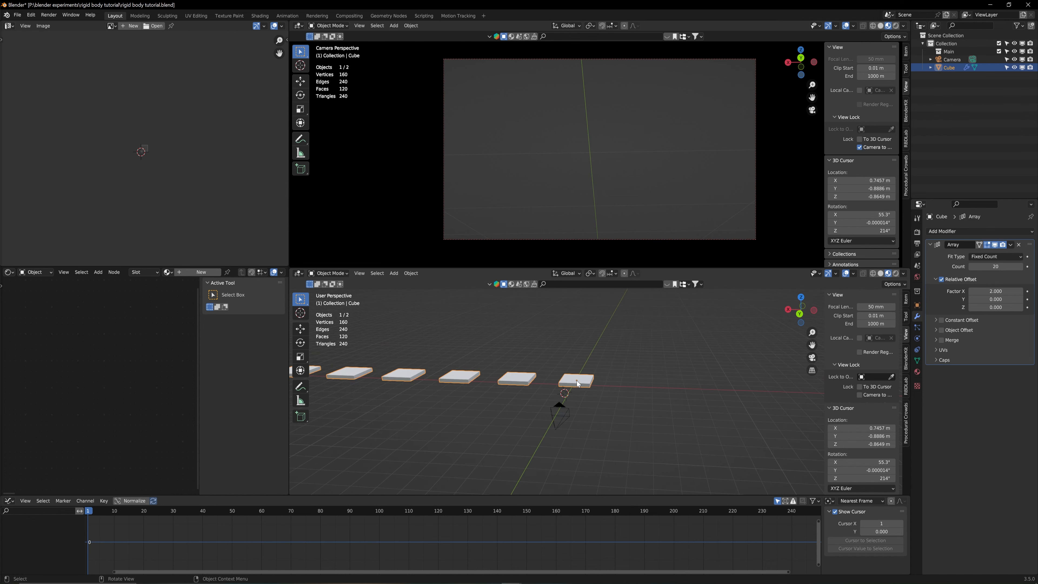
{"action": "key", "text": "Tab"}
{"action": "key", "text": "g"}
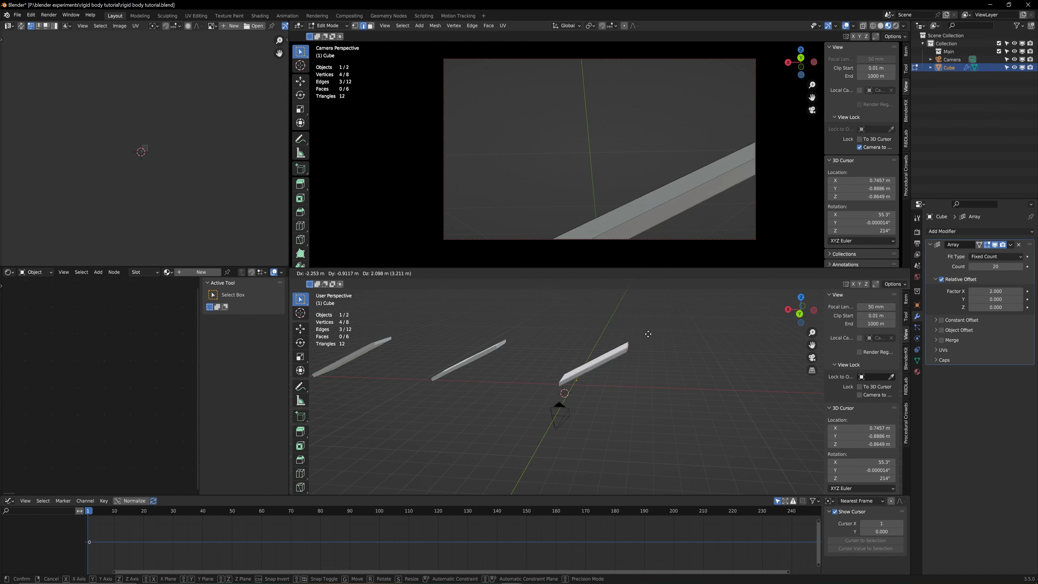
{"action": "right_click", "coordinate": [611, 375]}
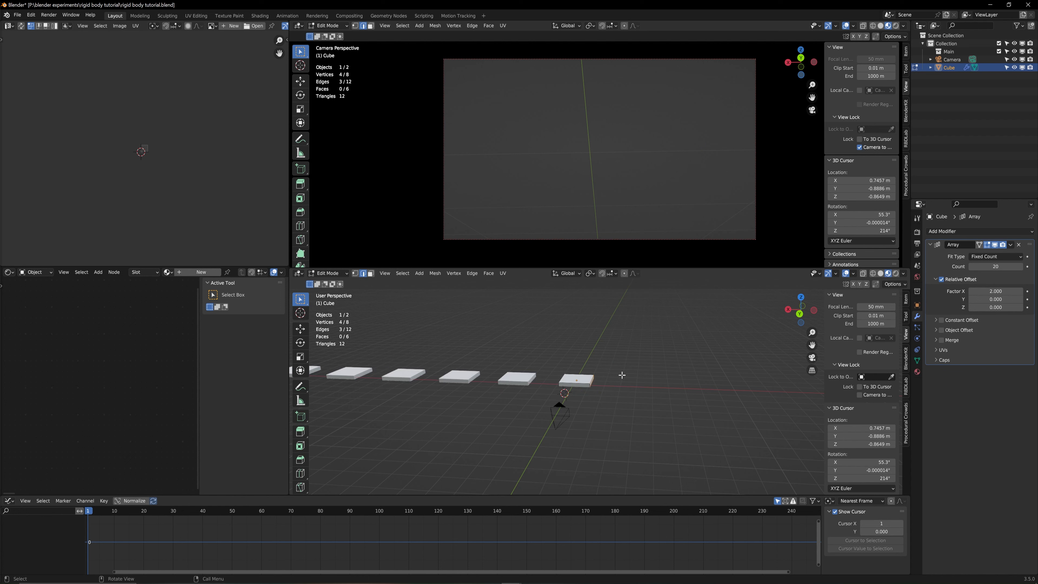
{"action": "key", "text": "Tab"}
Step: Set the array's relative offset to an X factor of 0 and a Z factor of 0.980, stacking the slabs upward
{"action": "double_click", "coordinate": [977, 292]}
{"action": "type", "text": "0"}
{"action": "key", "text": "Return"}
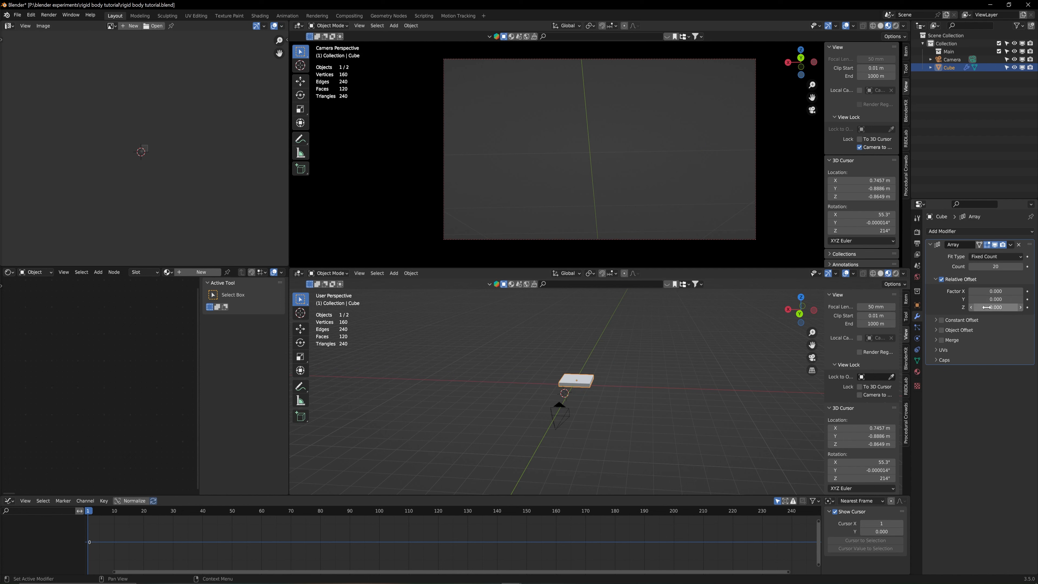
{"action": "mouse_move", "coordinate": [986, 307]}
{"action": "left_mouse_down"}
{"action": "mouse_move", "coordinate": [1013, 307]}
{"action": "mouse_move", "coordinate": [986, 307]}
{"action": "left_mouse_up"}
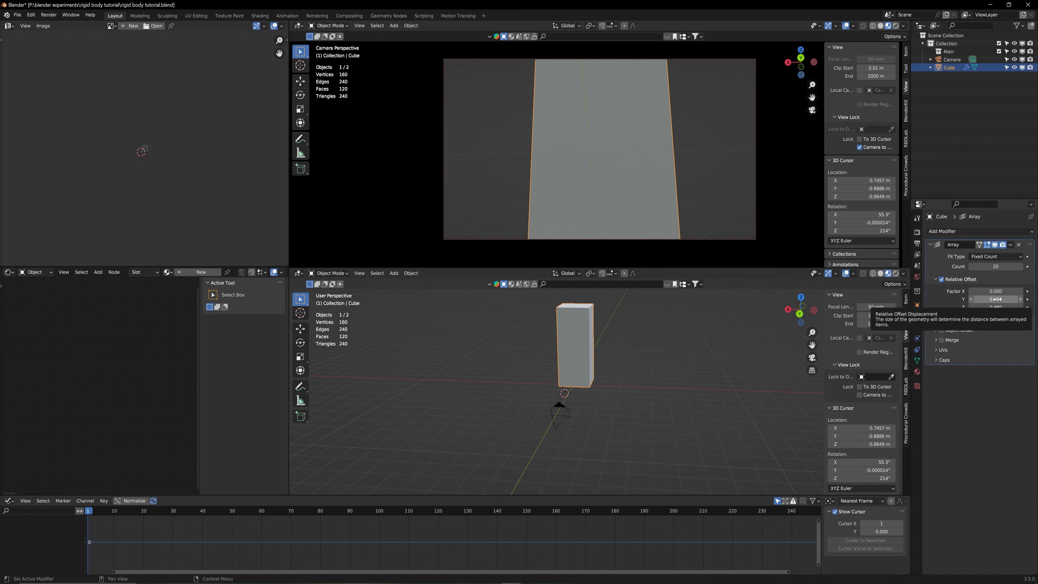
Step: Set the array's relative offset Y factor to -0.210 so the stacked slabs form stair treads
{"action": "left_click_drag", "start_coordinate": [997, 299], "coordinate": [978, 299]}
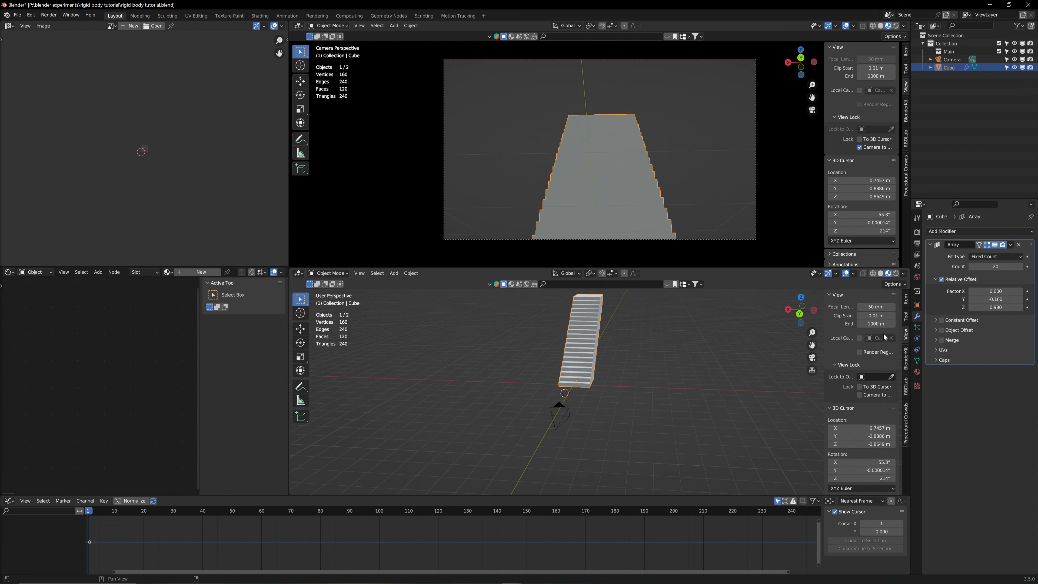
{"action": "scroll", "coordinate": [548, 360], "scroll_direction": "up", "scroll_amount": 8}
{"action": "middle_click_drag", "start_coordinate": [550, 367], "coordinate": [659, 367]}
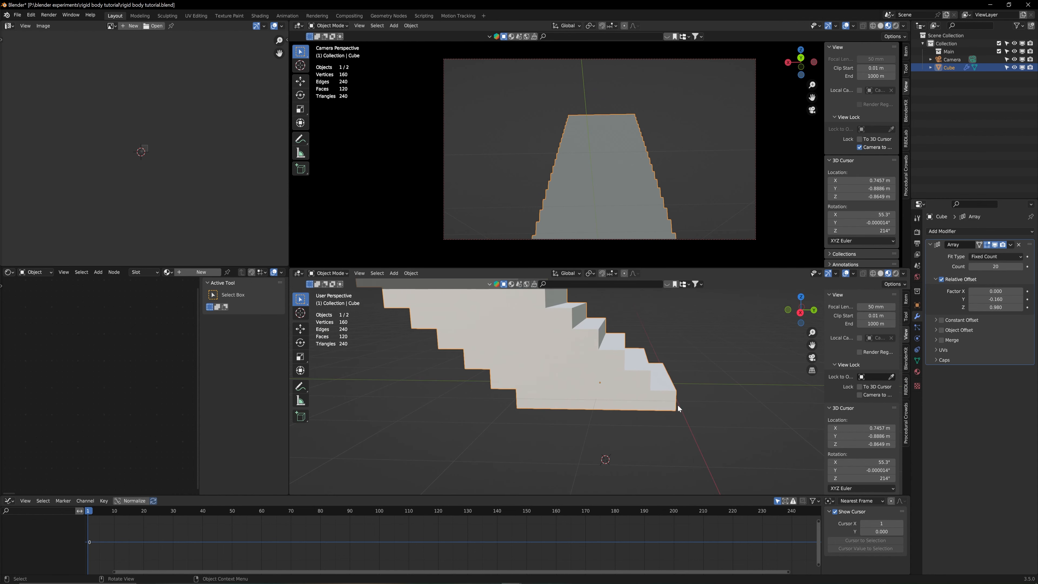
{"action": "left_click_drag", "start_coordinate": [995, 299], "coordinate": [990, 299]}
{"action": "middle_click_drag", "start_coordinate": [738, 393], "coordinate": [723, 392]}
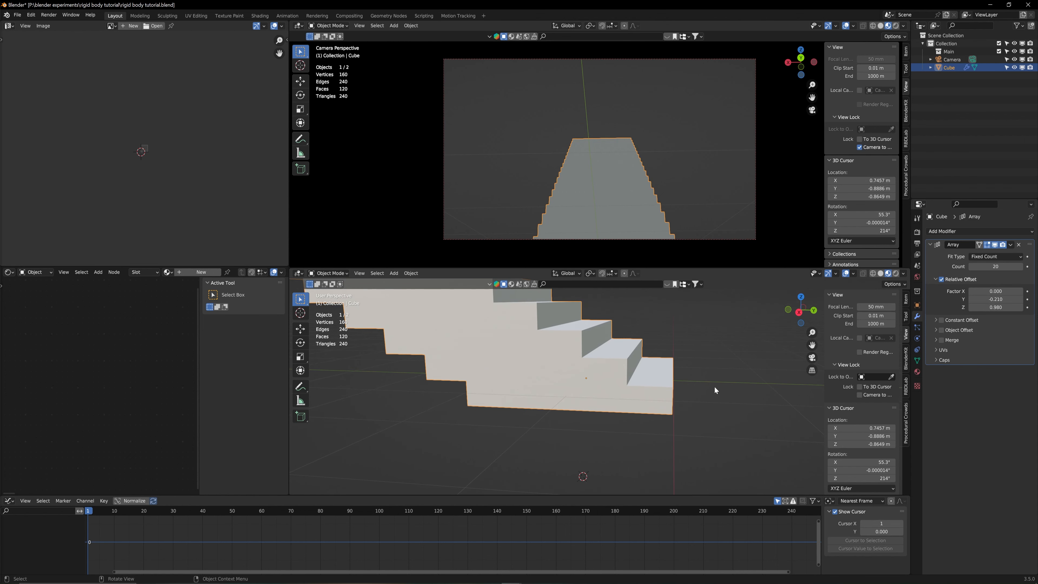
Step: Bevel the front upper edge of the lowest step in the mesh and shade the staircase smooth
{"action": "key", "text": "Tab"}
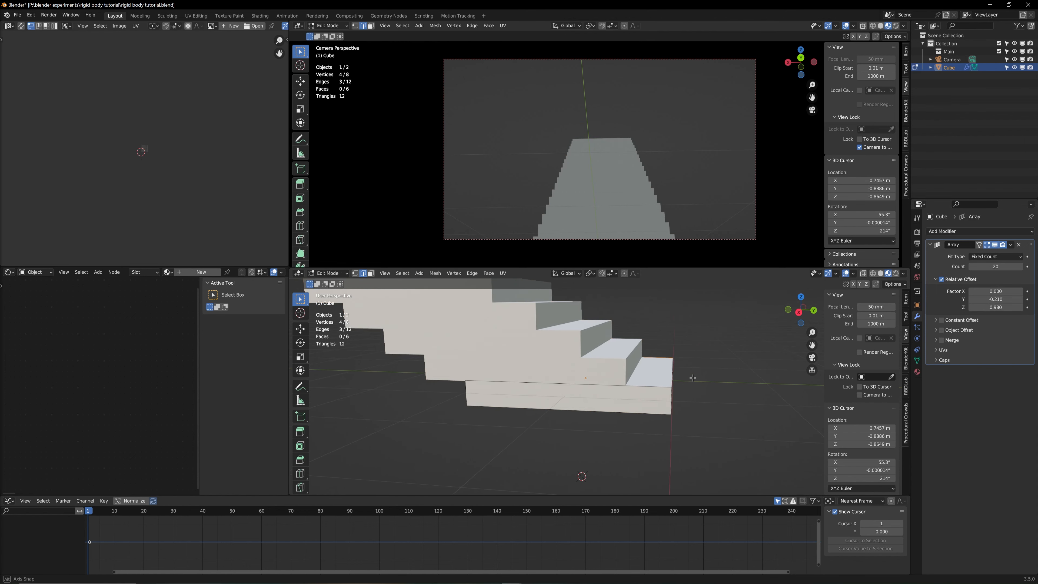
{"action": "middle_click_drag", "start_coordinate": [695, 379], "coordinate": [658, 370]}
{"action": "left_click", "coordinate": [654, 361]}
{"action": "key", "text": "ctrl+b"}
{"action": "scroll", "coordinate": [679, 342], "scroll_direction": "up", "scroll_amount": 1}
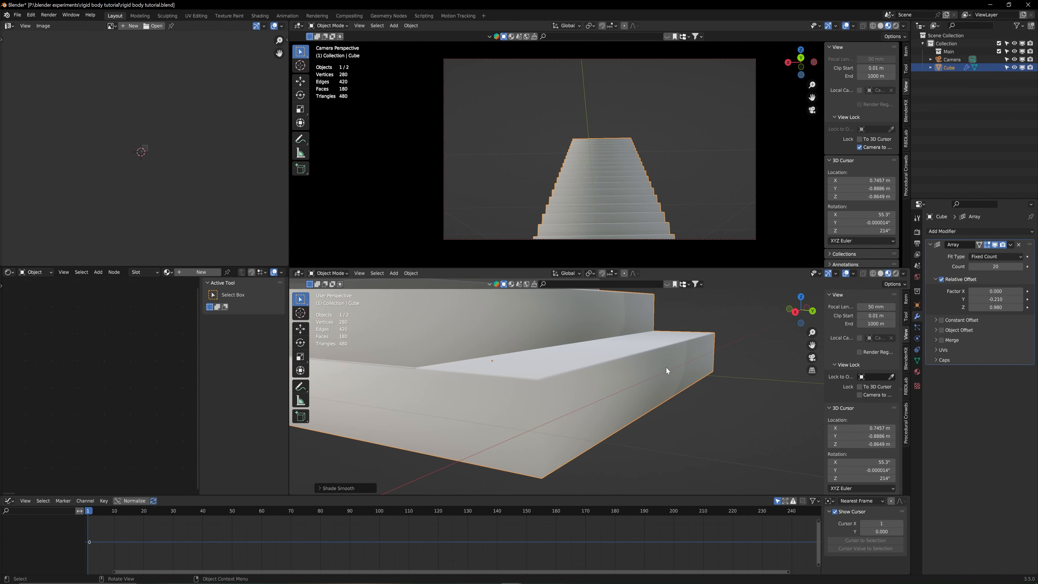
Step: Apply the Array modifier on the staircase
{"action": "scroll", "coordinate": [688, 388], "scroll_direction": "down", "scroll_amount": 8}
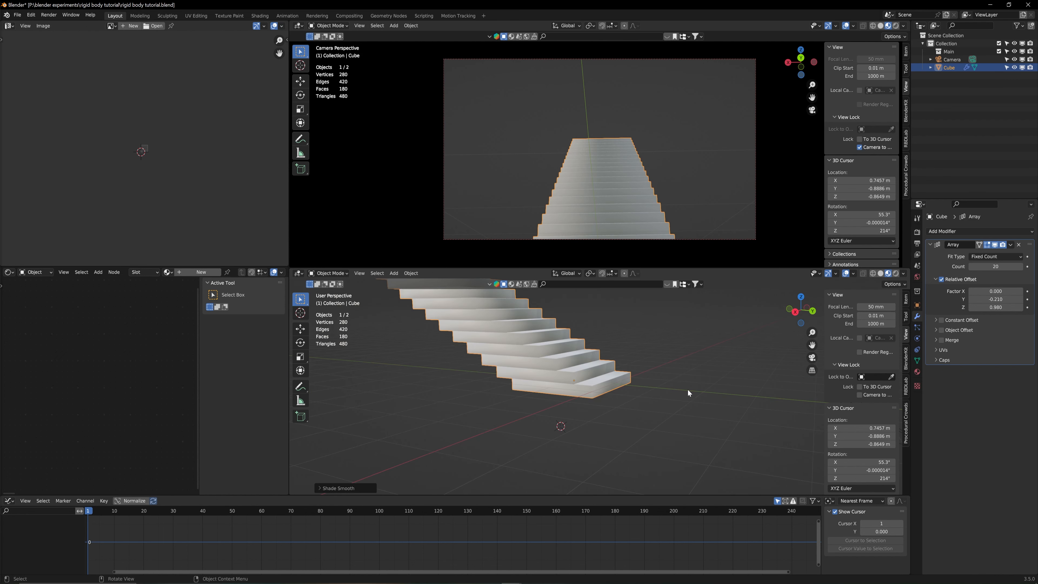
{"action": "scroll", "coordinate": [567, 362], "scroll_direction": "down", "scroll_amount": 2}
{"action": "middle_click_drag", "start_coordinate": [563, 360], "coordinate": [542, 349]}
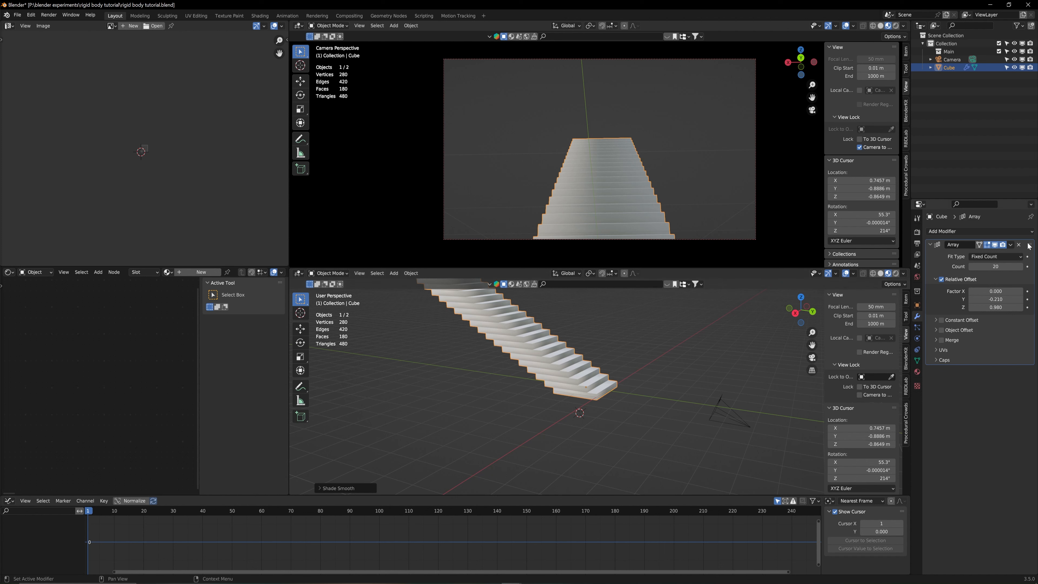
{"action": "left_click", "coordinate": [1010, 245]}
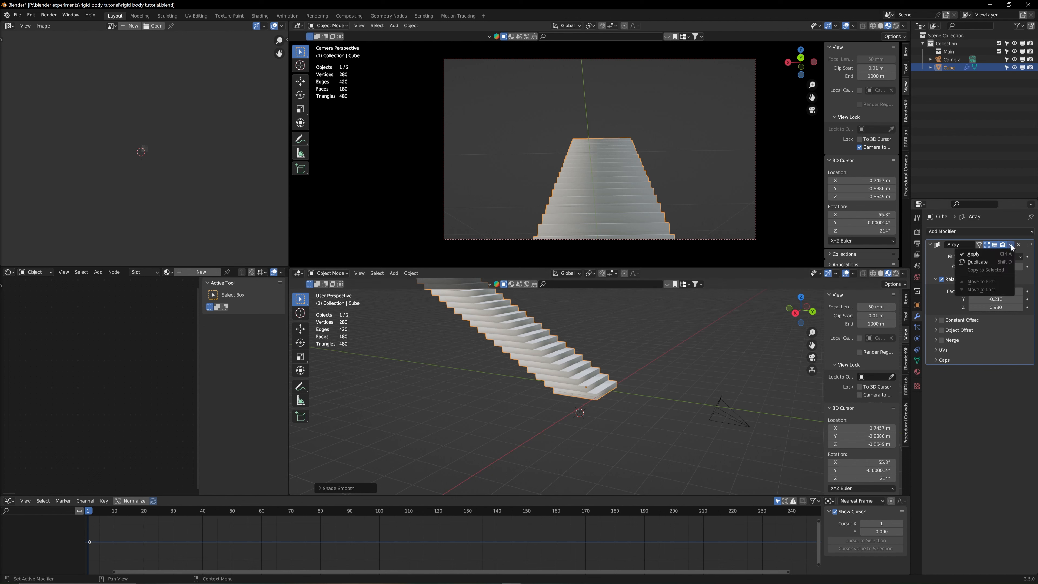
{"action": "left_click", "coordinate": [982, 254]}
Step: Place the 3D cursor at the foot of the staircase, on the lowest step
{"action": "middle_click_drag", "start_coordinate": [628, 379], "coordinate": [587, 368]}
{"action": "scroll", "coordinate": [561, 404], "scroll_direction": "up", "scroll_amount": 4}
{"action": "scroll", "coordinate": [559, 407], "scroll_direction": "down", "scroll_amount": 5}
{"action": "right_click", "coordinate": [565, 384], "text": "shift"}
{"action": "scroll", "coordinate": [566, 377], "scroll_direction": "up", "scroll_amount": 1}
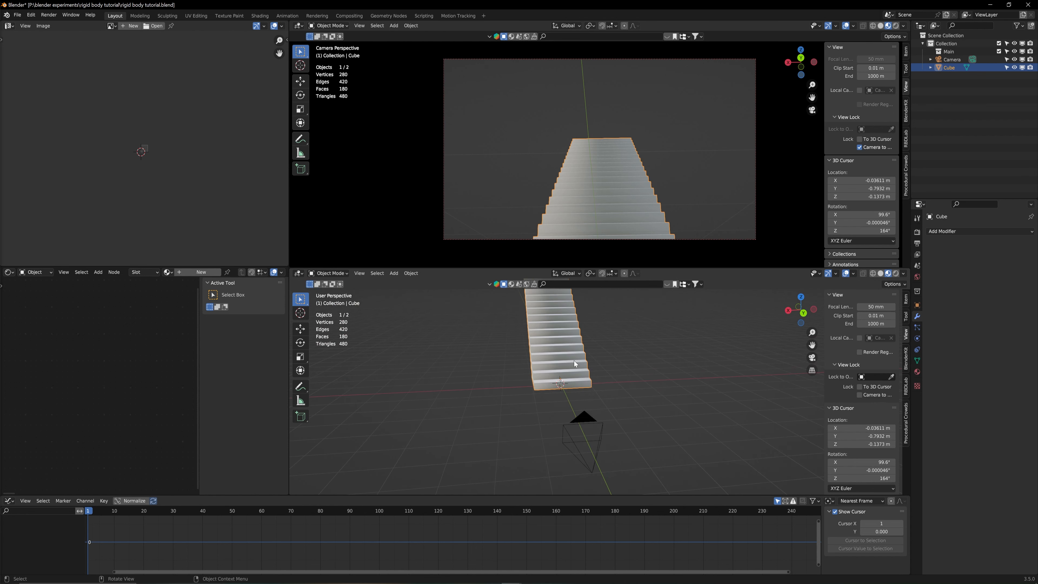
Step: Add a plane at the foot of the staircase and scale it to slightly wider than the steps
{"action": "key", "text": "shift+a"}
{"action": "mouse_move", "coordinate": [587, 372]}
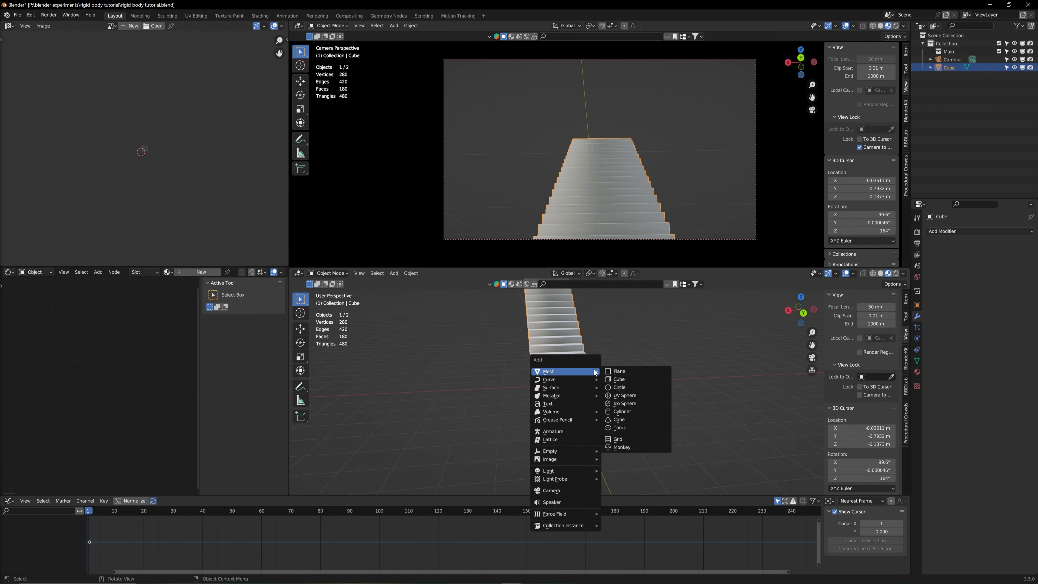
{"action": "left_click", "coordinate": [617, 371]}
{"action": "key", "text": "s"}
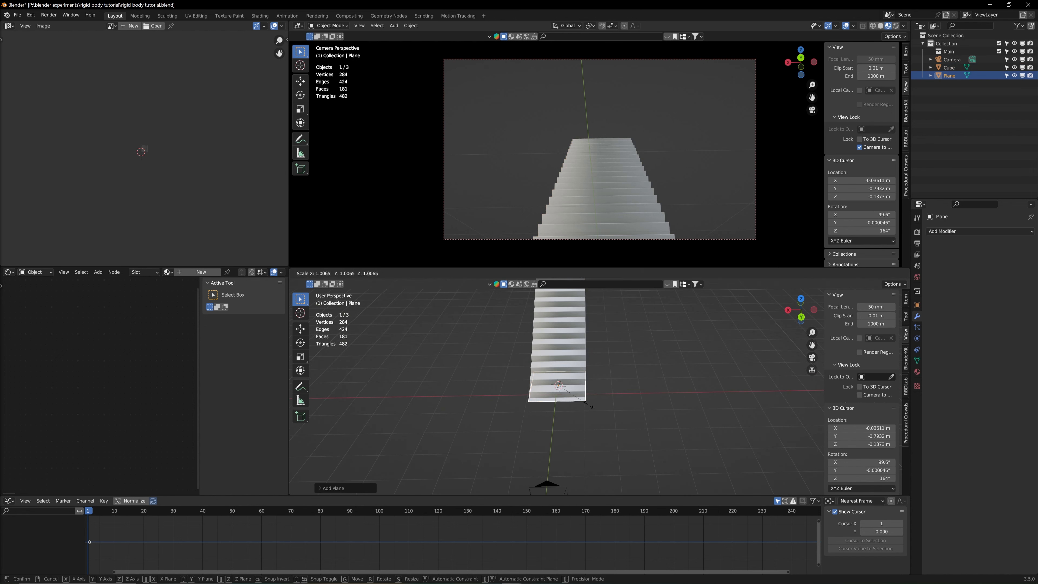
{"action": "left_click", "coordinate": [592, 404]}
Step: Move the plane's rear edge along the Y axis to extend the plane backward beneath the staircase
{"action": "key", "text": "Tab"}
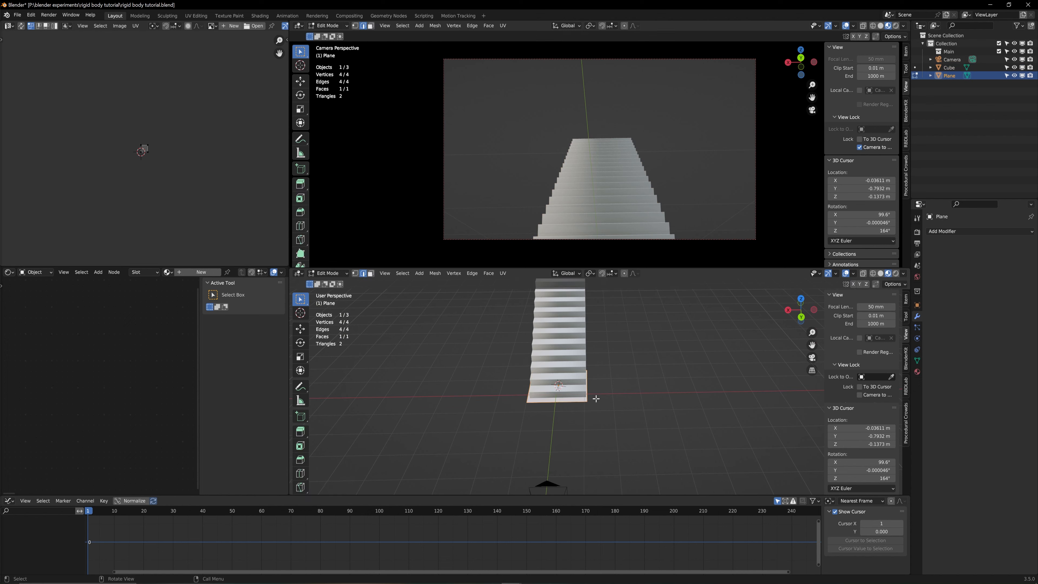
{"action": "scroll", "coordinate": [595, 402], "scroll_direction": "up", "scroll_amount": 5}
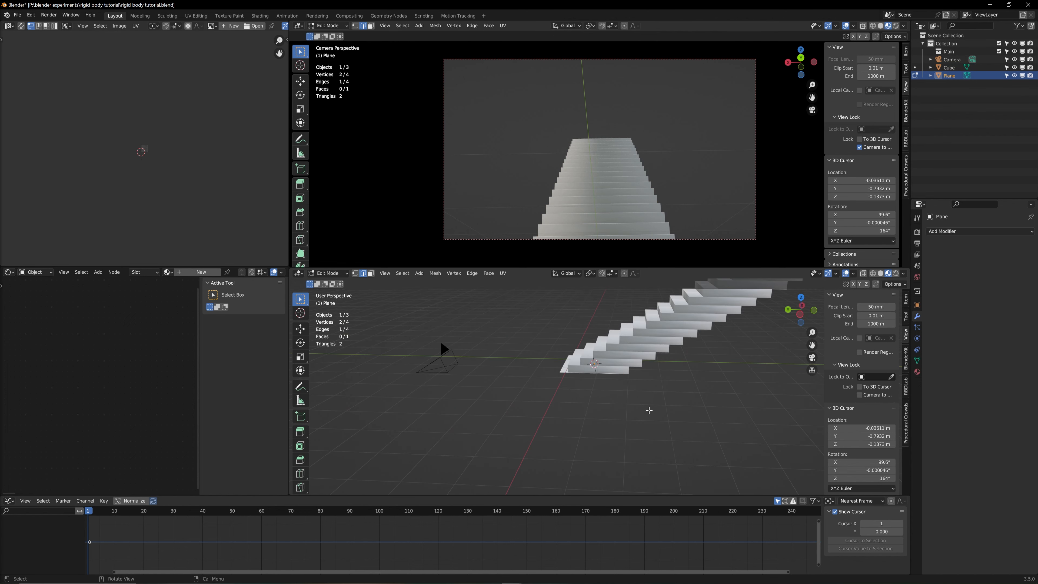
{"action": "middle_click_drag", "start_coordinate": [648, 410], "coordinate": [734, 413]}
{"action": "key", "text": "g"}
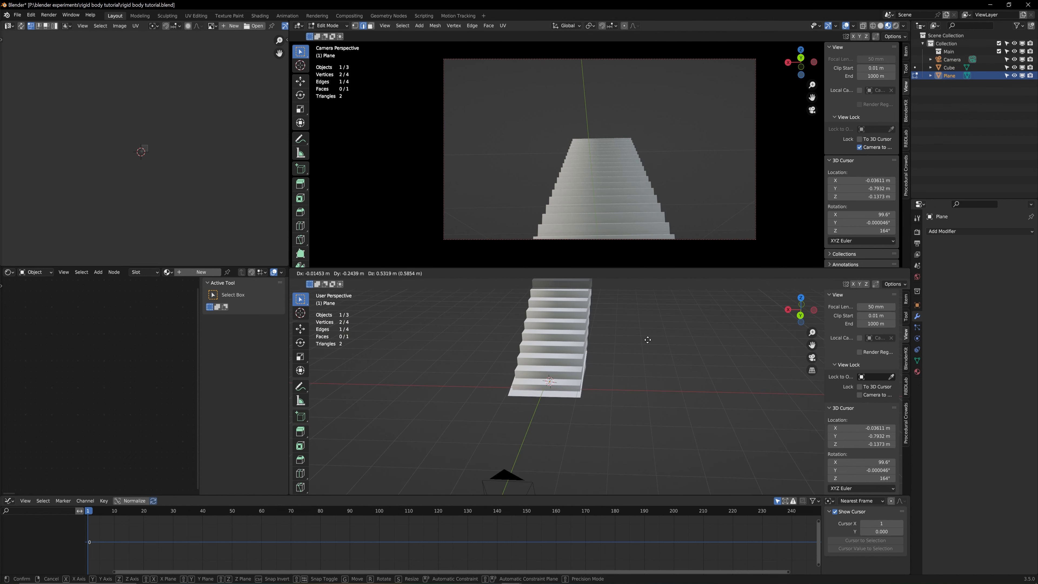
{"action": "key", "text": "y"}
{"action": "left_click", "coordinate": [661, 312]}
{"action": "middle_click_drag", "start_coordinate": [661, 312], "coordinate": [583, 371]}
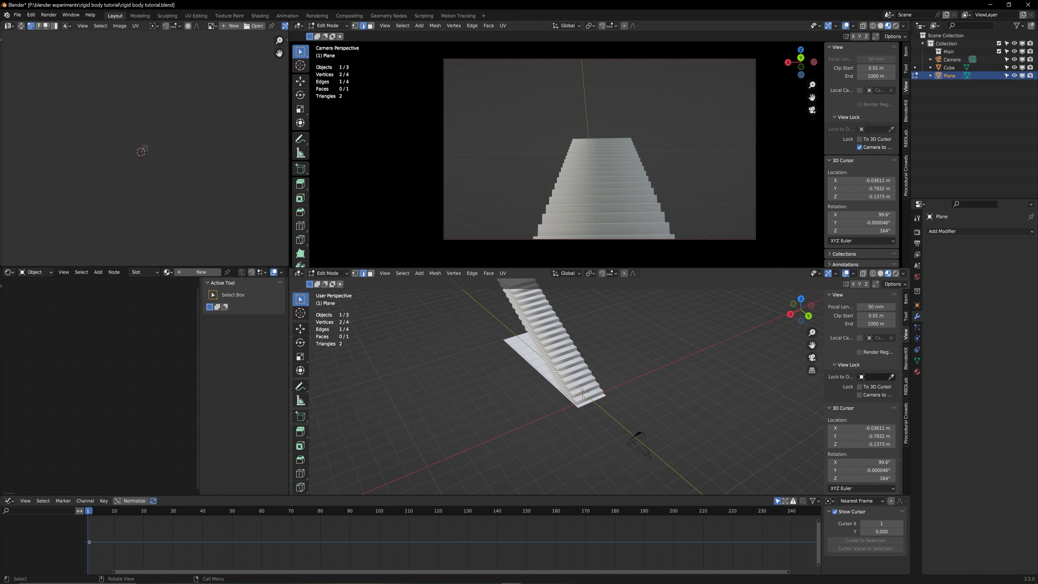
Step: Extrude the plane's two long side edges upward along Z to form tall walls on both sides of the staircase
{"action": "key", "text": "a"}
{"action": "middle_click_drag", "start_coordinate": [506, 378], "coordinate": [563, 349]}
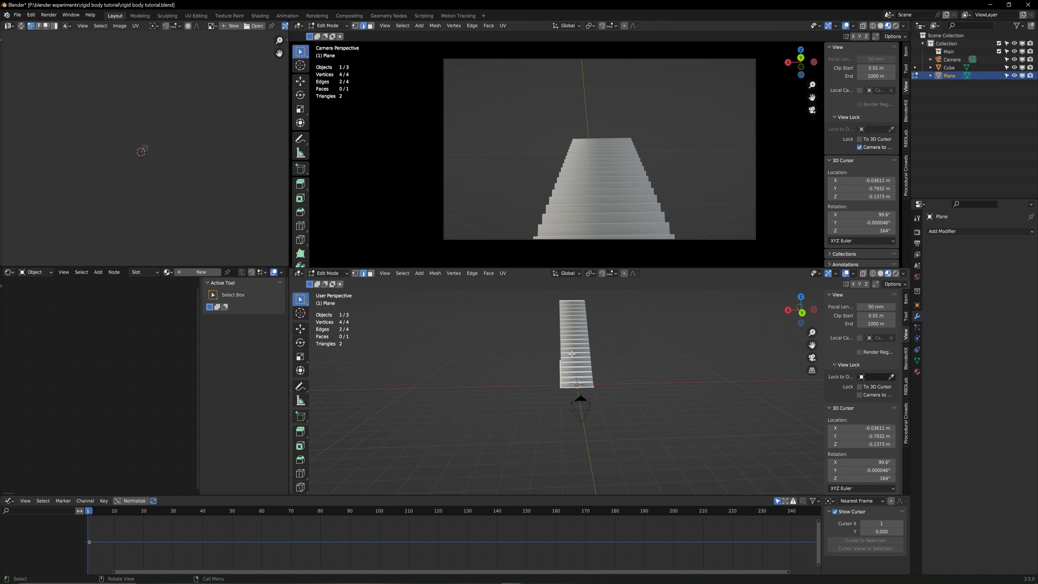
{"action": "key", "text": "e"}
{"action": "key", "text": "z"}
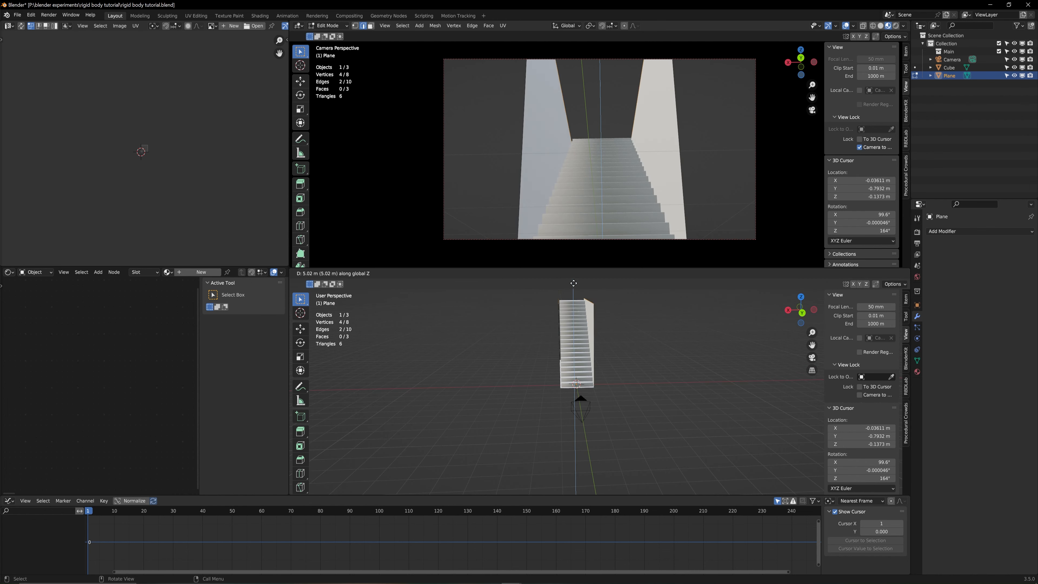
{"action": "left_click", "coordinate": [570, 476]}
{"action": "scroll", "coordinate": [576, 401], "scroll_direction": "up", "scroll_amount": 6}
{"action": "middle_click_drag", "start_coordinate": [575, 401], "coordinate": [588, 352]}
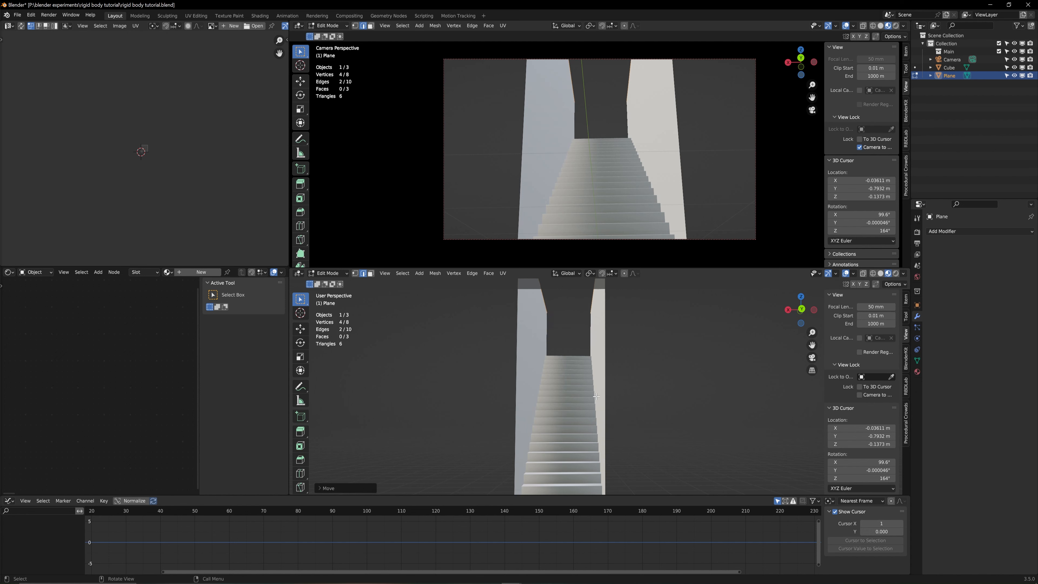
Step: Apply the scale of the wall object and join the staircase with it into one object
{"action": "key", "text": "Tab"}
{"action": "key", "text": "ctrl+a"}
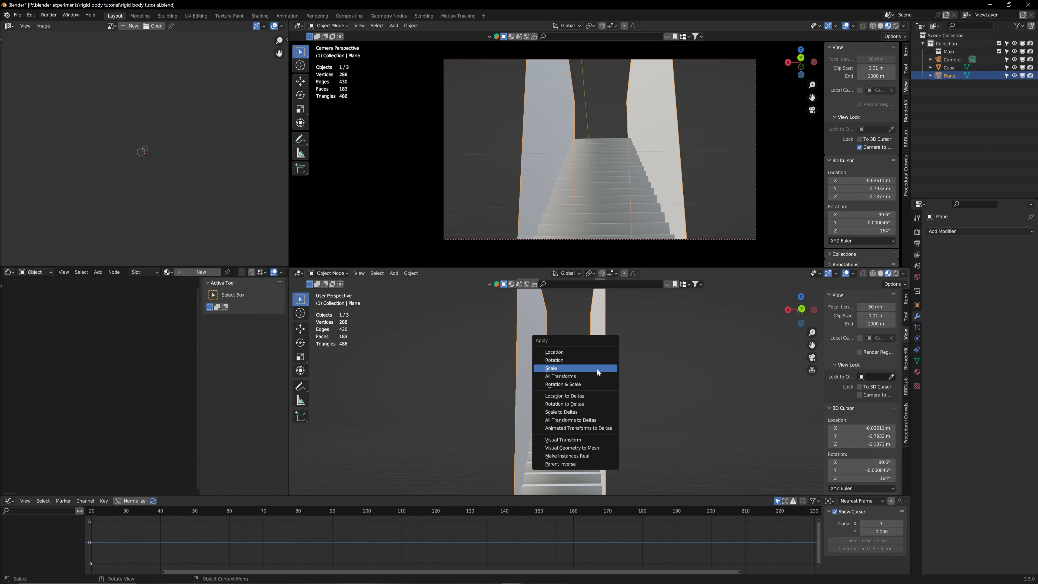
{"action": "left_click", "coordinate": [564, 370]}
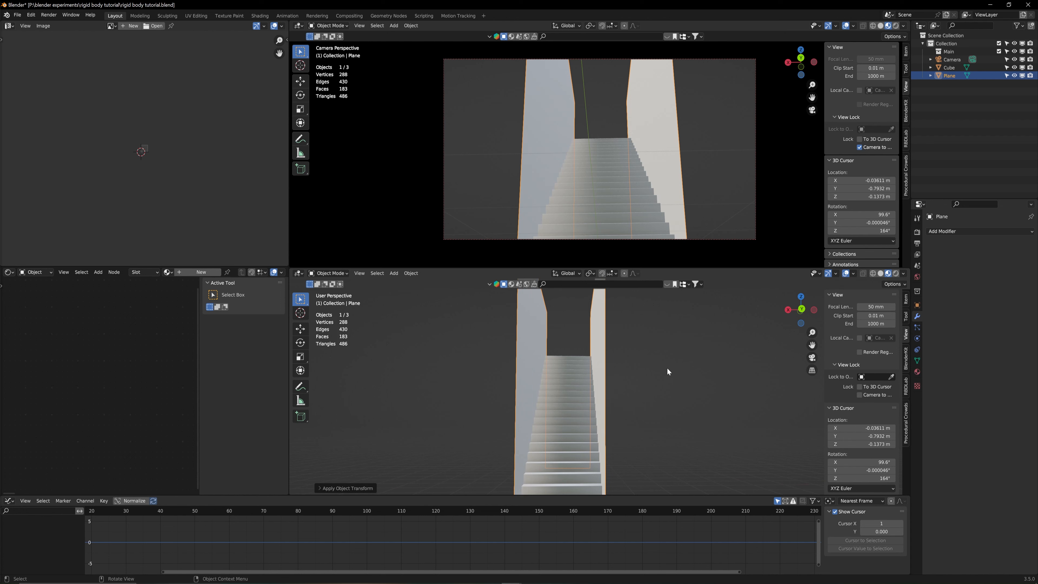
{"action": "left_click_drag", "start_coordinate": [651, 370], "coordinate": [562, 406], "text": "shift"}
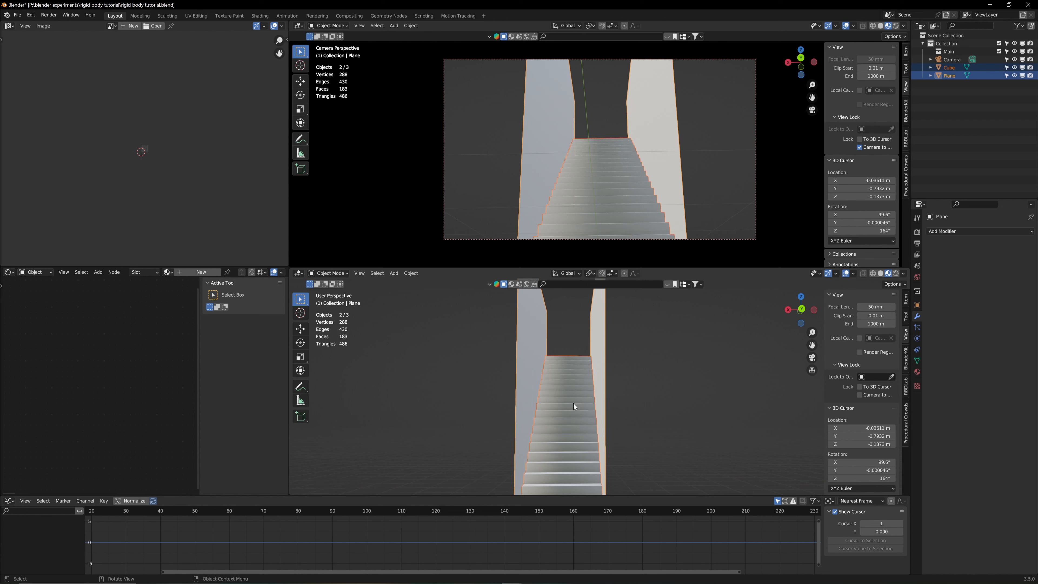
{"action": "key", "text": "ctrl+j"}
Step: Place the 3D cursor on the topmost step between the walls and add a plane there
{"action": "middle_click_drag", "start_coordinate": [544, 401], "coordinate": [606, 370]}
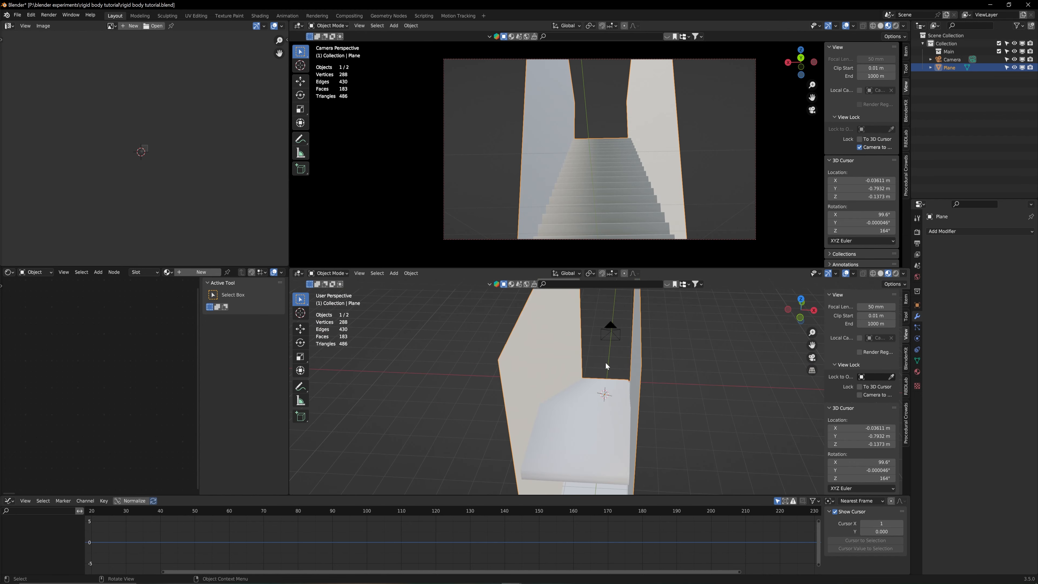
{"action": "middle_click_drag", "start_coordinate": [583, 365], "coordinate": [459, 292]}
{"action": "middle_click_drag", "start_coordinate": [623, 373], "coordinate": [645, 374]}
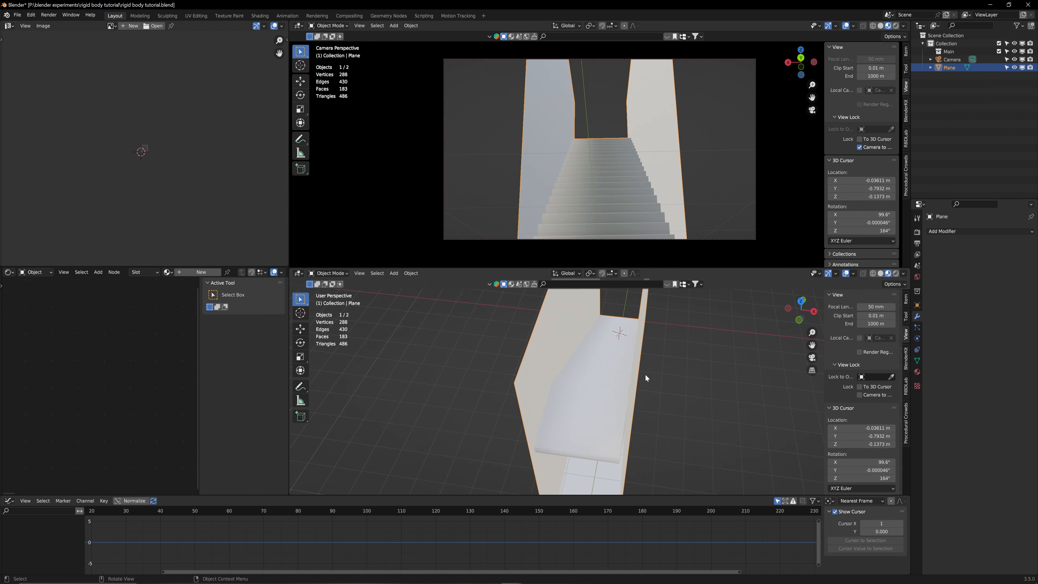
{"action": "right_click", "coordinate": [583, 416], "text": "shift"}
{"action": "scroll", "coordinate": [581, 415], "scroll_direction": "up", "scroll_amount": 3}
{"action": "middle_click_drag", "start_coordinate": [580, 415], "coordinate": [551, 418]}
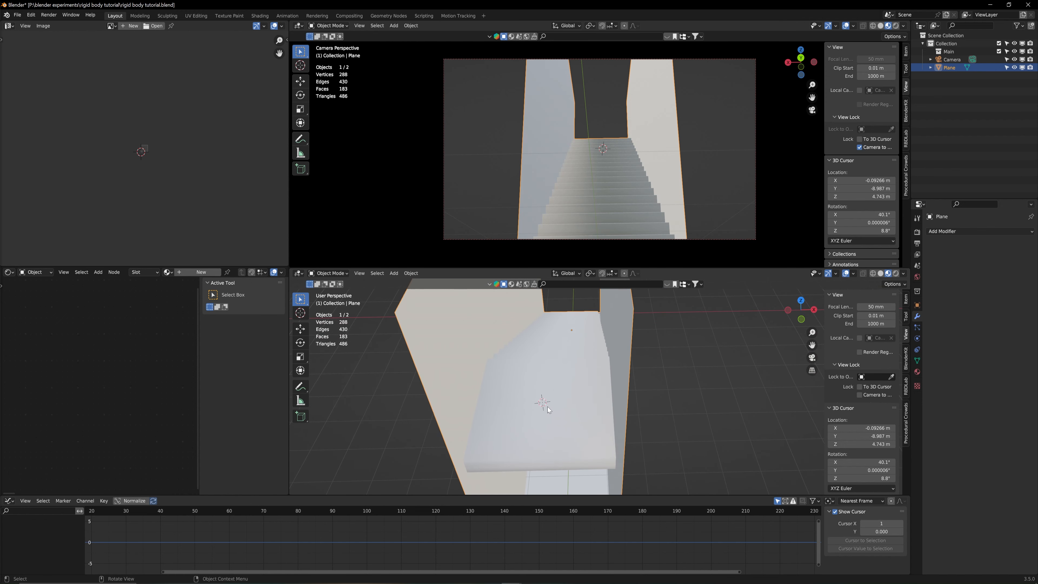
{"action": "key", "text": "shift+a"}
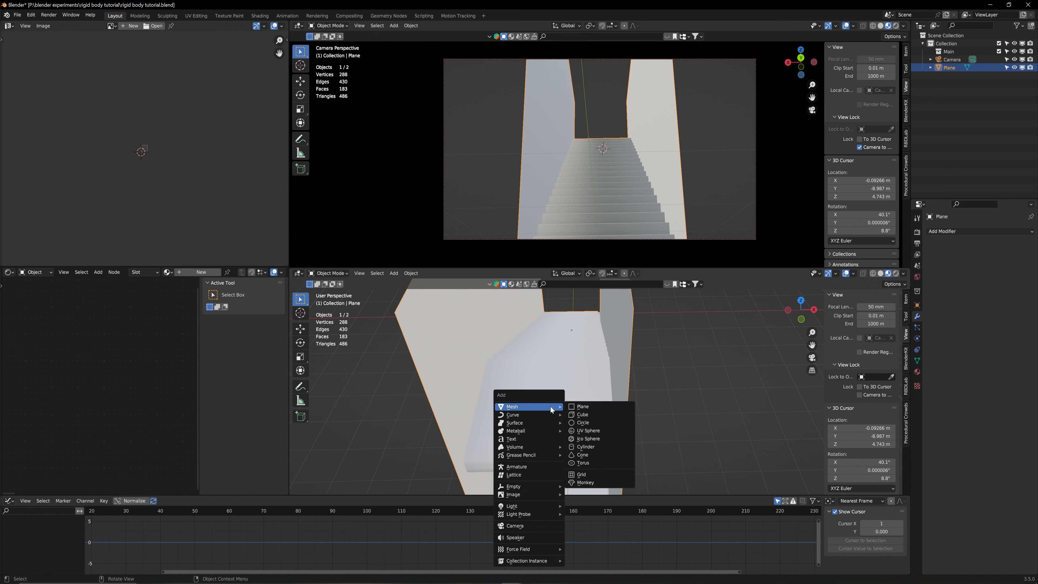
{"action": "left_click", "coordinate": [589, 408]}
{"action": "mouse_move", "coordinate": [588, 409]}
{"action": "middle_mouse_down"}
{"action": "mouse_move", "coordinate": [544, 412]}
{"action": "mouse_move", "coordinate": [572, 403]}
{"action": "middle_mouse_up"}
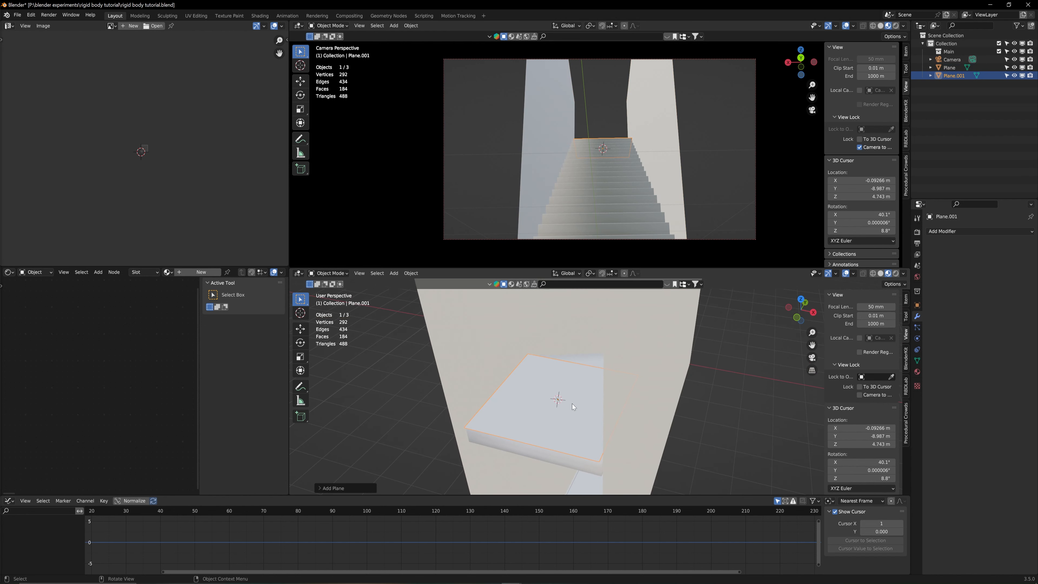
Step: Extrude the front edge of the new plane on the topmost step upward along Z to form an upright end wall
{"action": "key", "text": "Tab"}
{"action": "key", "text": "2"}
{"action": "left_click", "coordinate": [540, 451]}
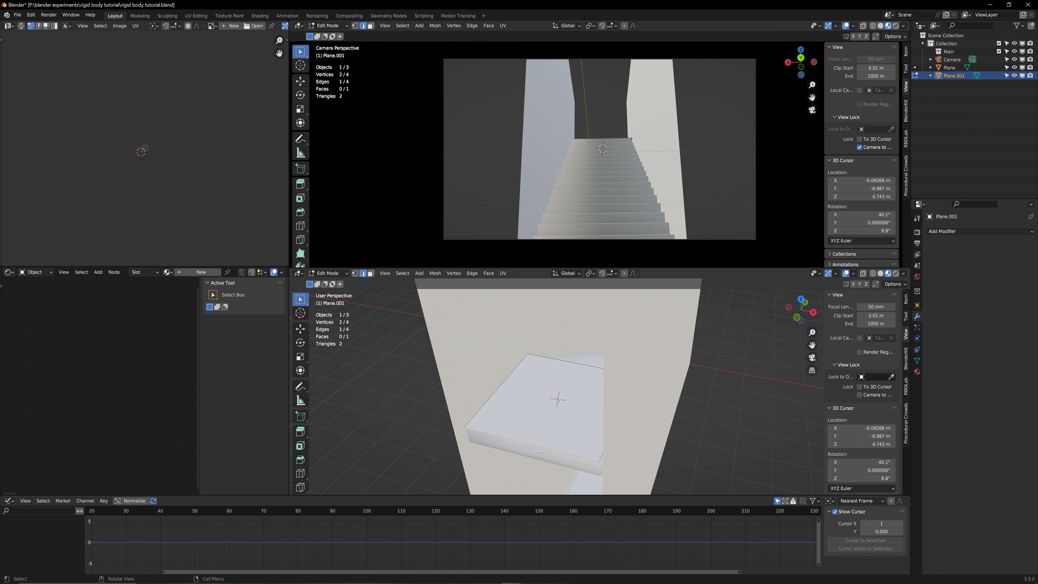
{"action": "key", "text": "e"}
{"action": "key", "text": "z"}
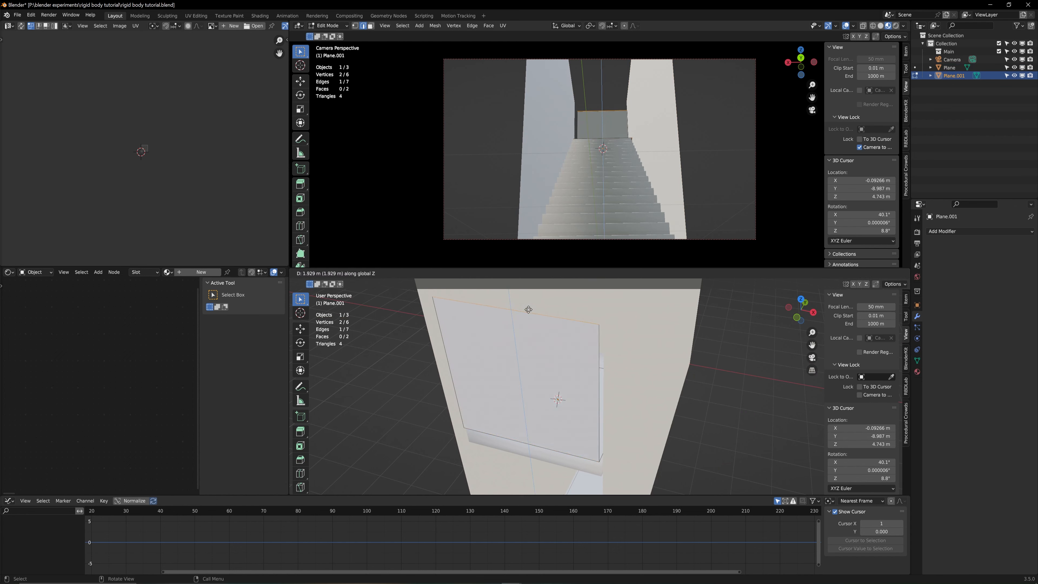
{"action": "left_click", "coordinate": [524, 433]}
Step: Bevel the edge where the plane meets its upright wall with multiple segments to form a smooth curved ramp
{"action": "middle_click_drag", "start_coordinate": [524, 433], "coordinate": [687, 268]}
{"action": "middle_click_drag", "start_coordinate": [579, 331], "coordinate": [595, 354]}
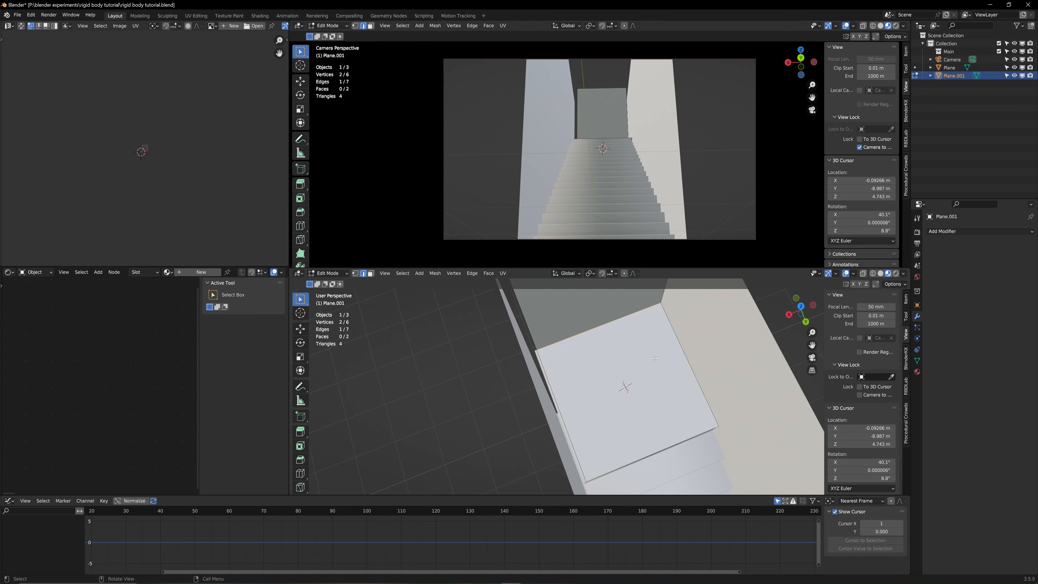
{"action": "key", "text": "ctrl+b"}
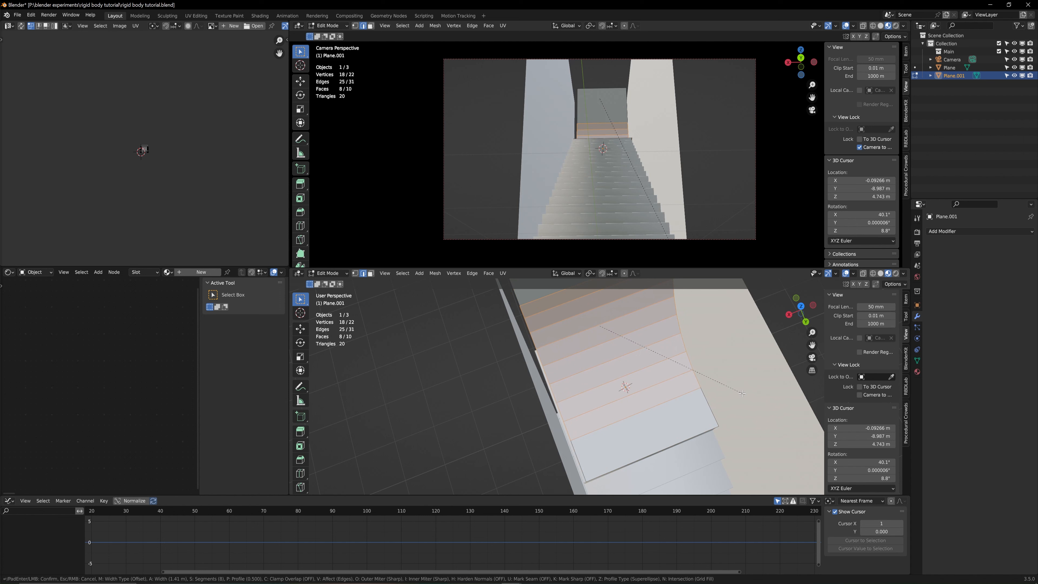
{"action": "scroll", "coordinate": [719, 377], "scroll_direction": "up", "scroll_amount": 2}
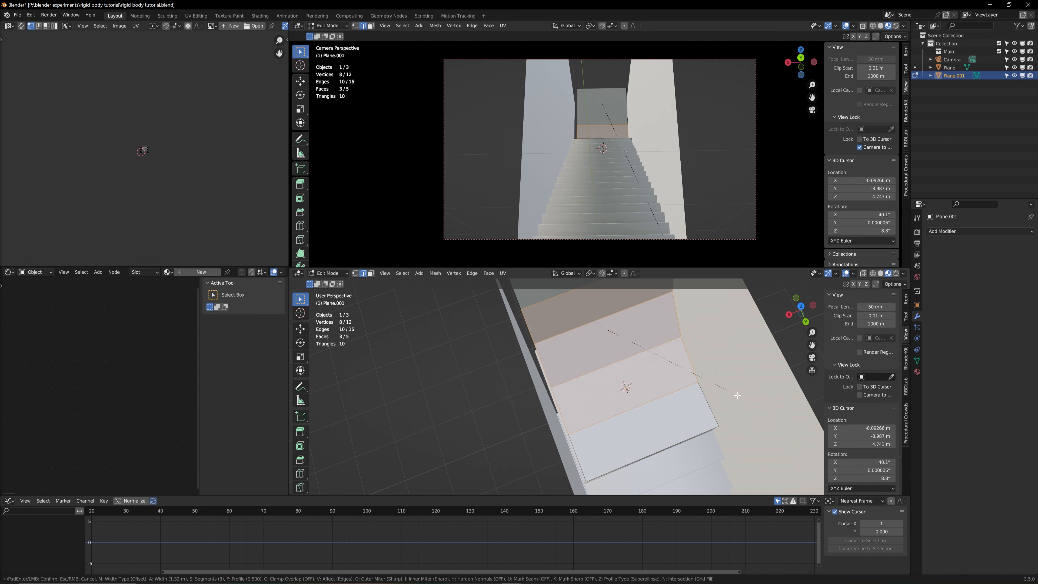
{"action": "scroll", "coordinate": [735, 396], "scroll_direction": "down", "scroll_amount": 4}
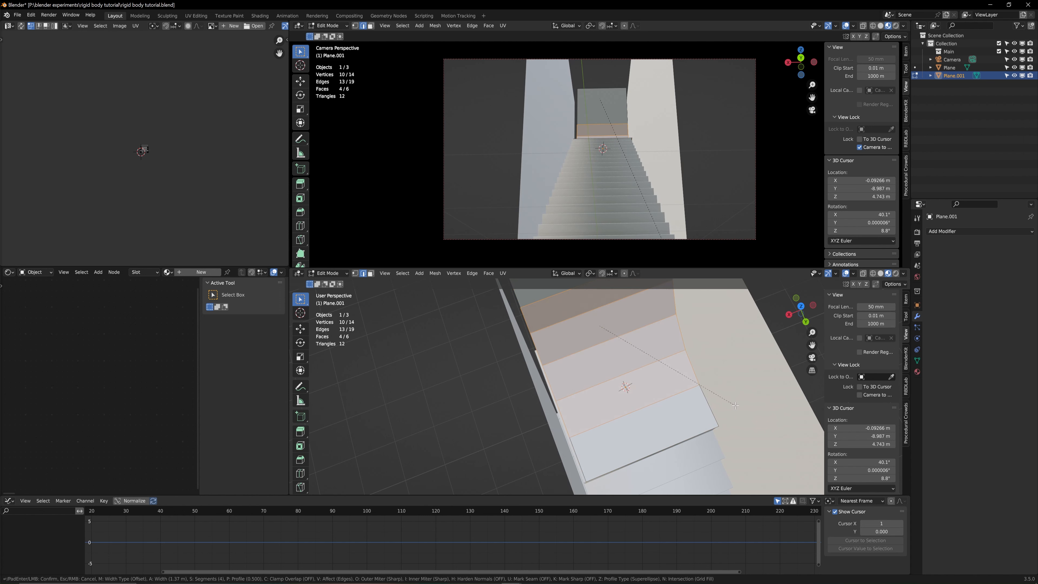
{"action": "scroll", "coordinate": [735, 405], "scroll_direction": "up", "scroll_amount": 9}
{"action": "scroll", "coordinate": [735, 405], "scroll_direction": "down", "scroll_amount": 1}
{"action": "scroll", "coordinate": [754, 303], "scroll_direction": "down", "scroll_amount": 4}
{"action": "scroll", "coordinate": [754, 302], "scroll_direction": "up", "scroll_amount": 5}
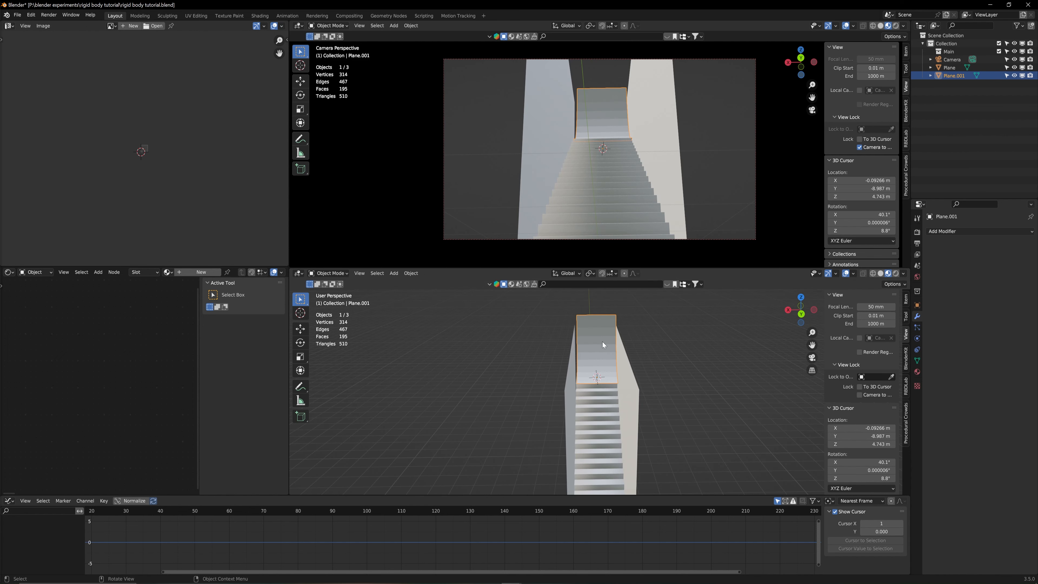
Step: Shade the curved ramp smooth and join it with the staircase and side walls into one object
{"action": "right_click", "coordinate": [602, 341]}
{"action": "left_click", "coordinate": [596, 340]}
{"action": "left_click", "coordinate": [634, 390], "text": "shift"}
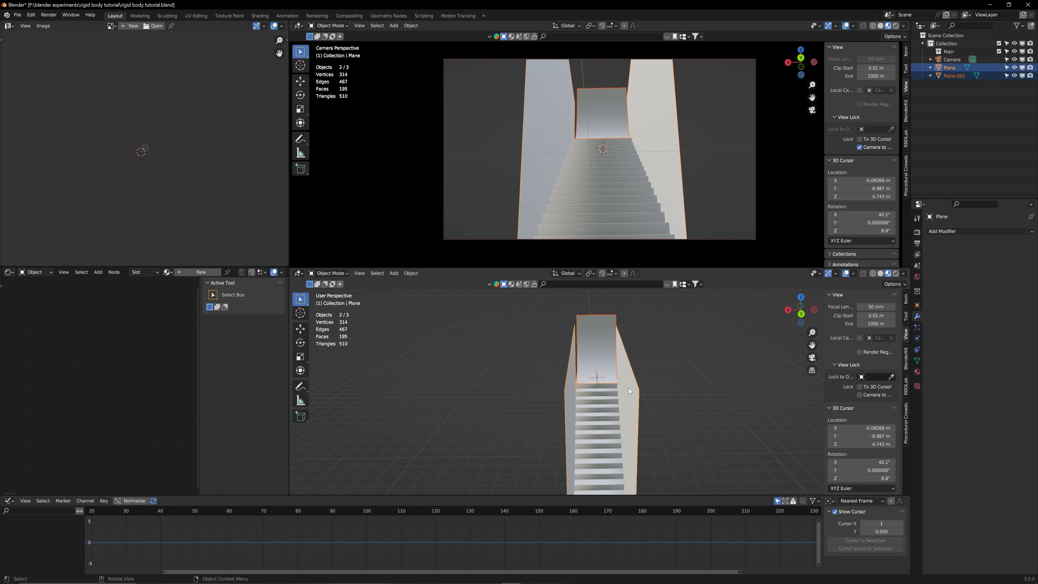
{"action": "key", "text": "ctrl+j"}
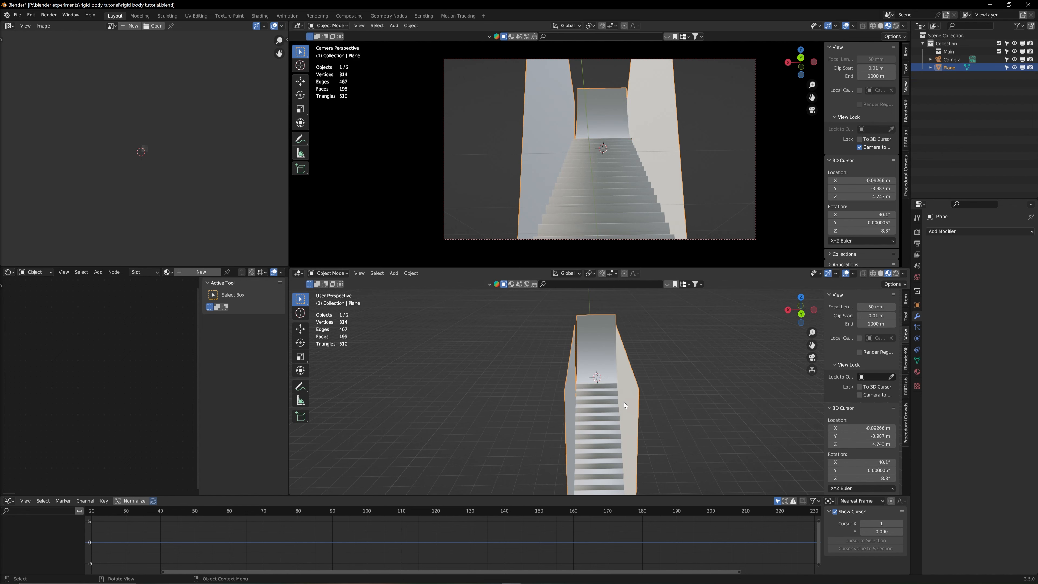
Step: Add Rigid Body physics to the joined staircase object and view the available rigid body types
{"action": "middle_click_drag", "start_coordinate": [594, 419], "coordinate": [606, 88]}
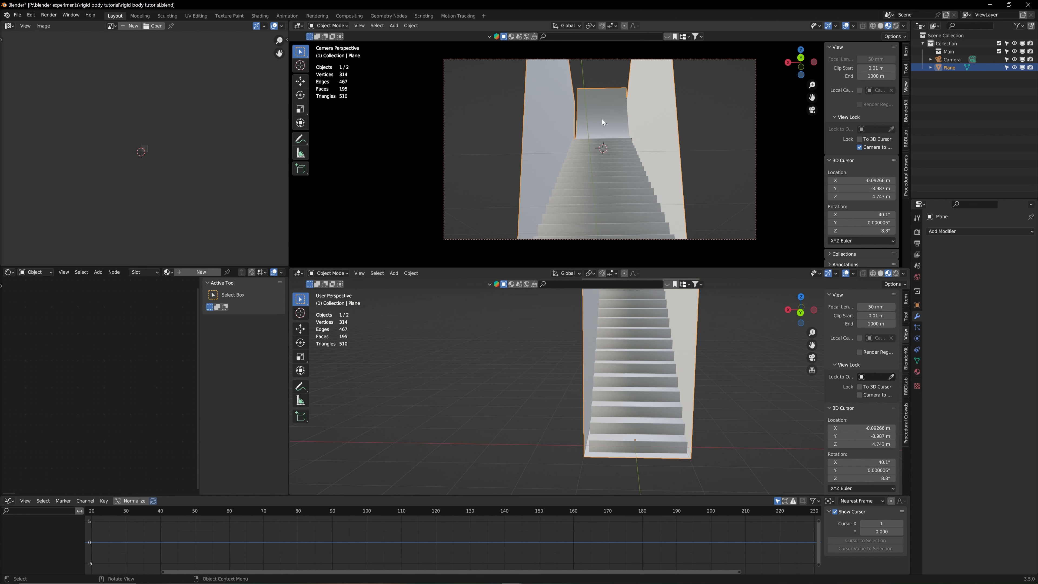
{"action": "middle_click_drag", "start_coordinate": [648, 298], "coordinate": [636, 347], "text": "shift"}
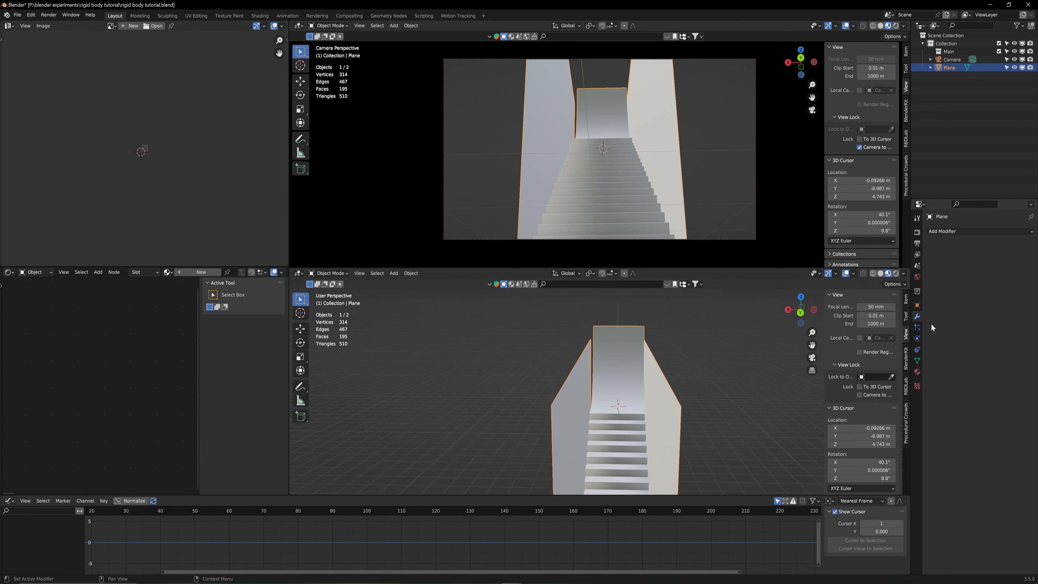
{"action": "left_click", "coordinate": [917, 339]}
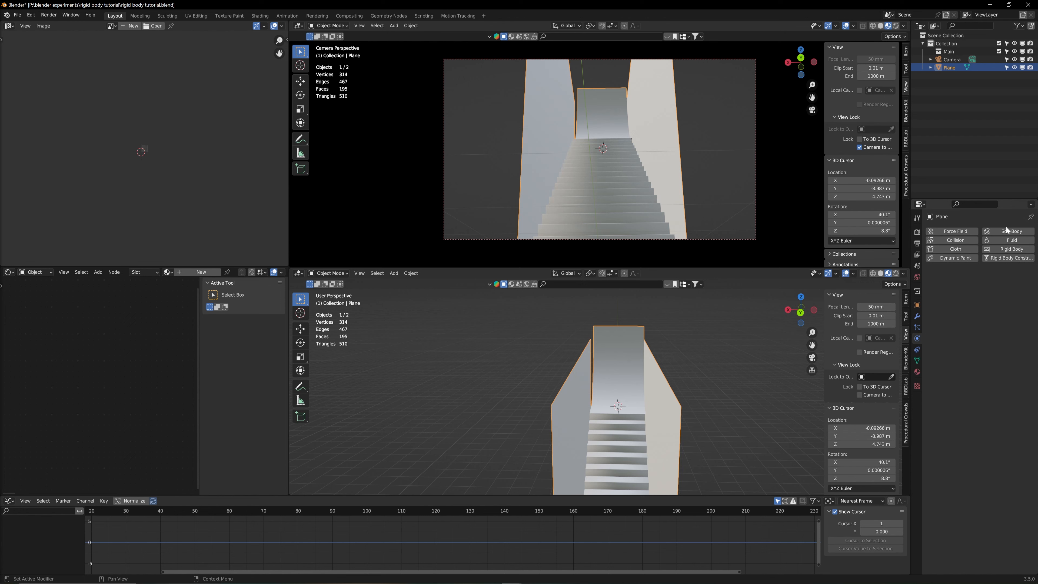
{"action": "left_click", "coordinate": [1010, 250]}
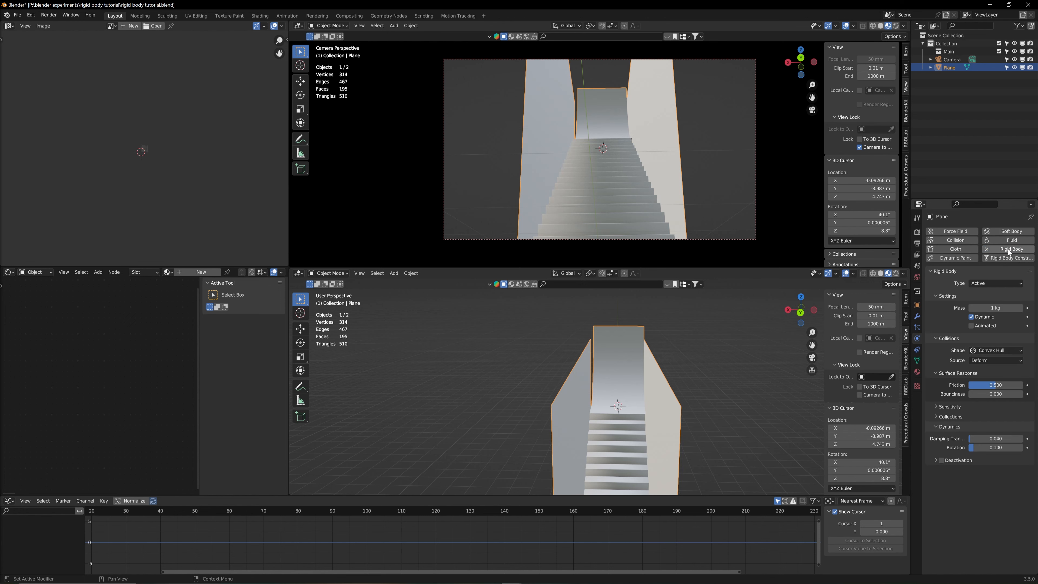
{"action": "left_click", "coordinate": [979, 279]}
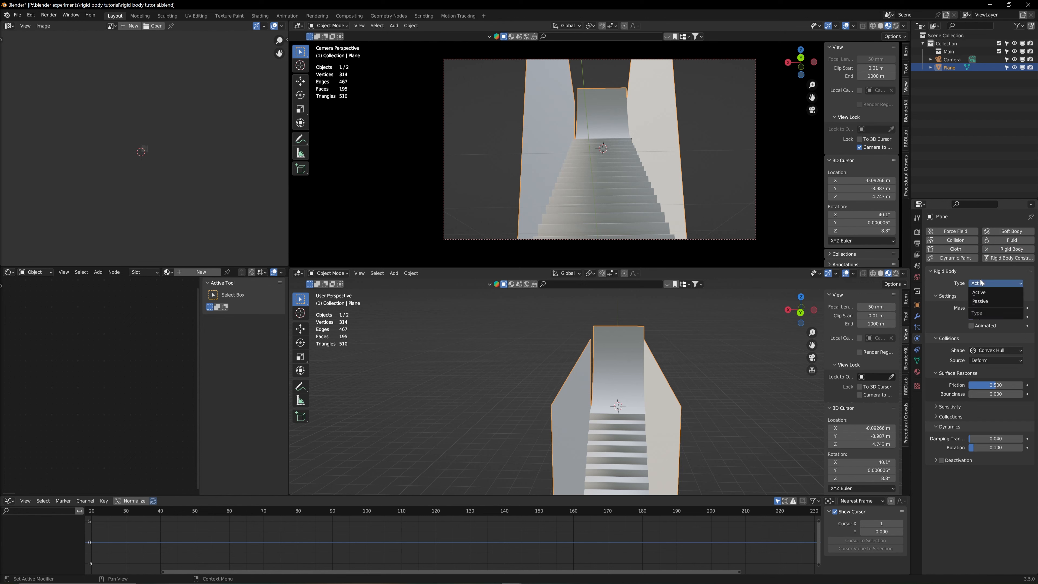
{"action": "left_click", "coordinate": [980, 281]}
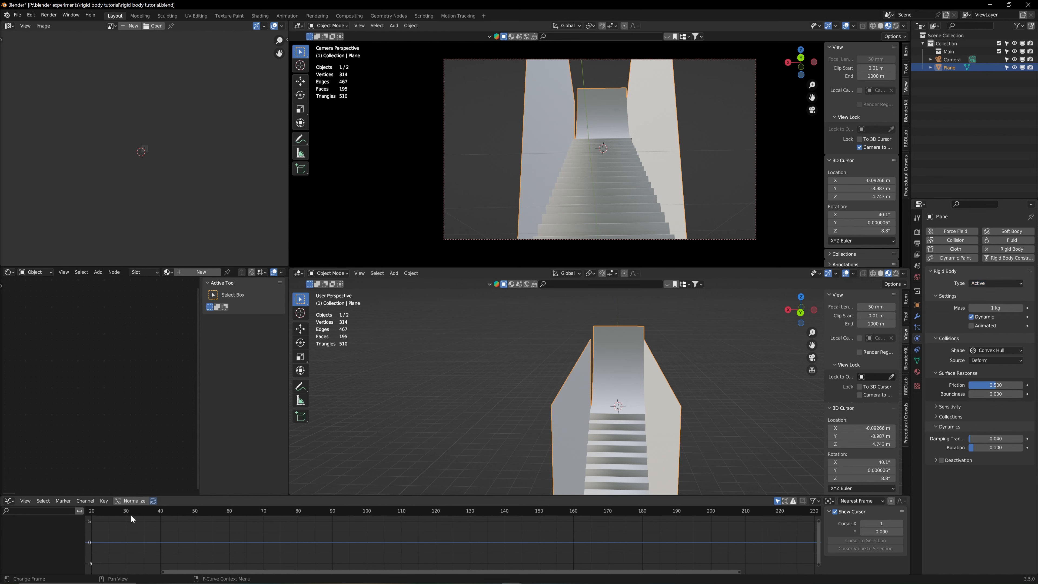
Step: Play the simulation from frame 0 to see how the staircase behaves as an active rigid body, and return to frame 0
{"action": "scroll", "coordinate": [163, 528], "scroll_direction": "down", "scroll_amount": 3}
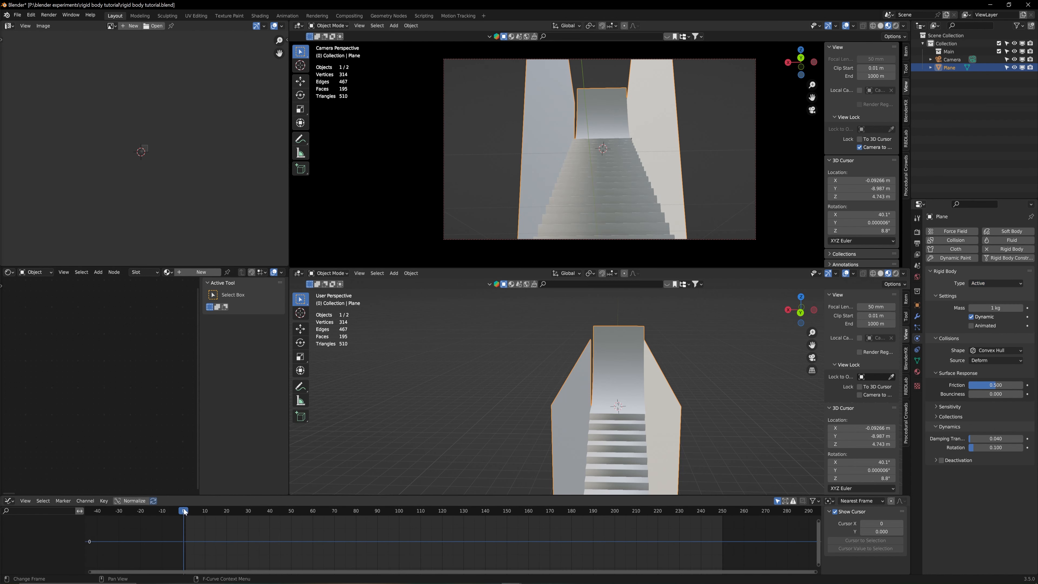
{"action": "scroll", "coordinate": [634, 396], "scroll_direction": "down", "scroll_amount": 3}
{"action": "key", "text": "space"}
{"action": "key", "text": "space"}
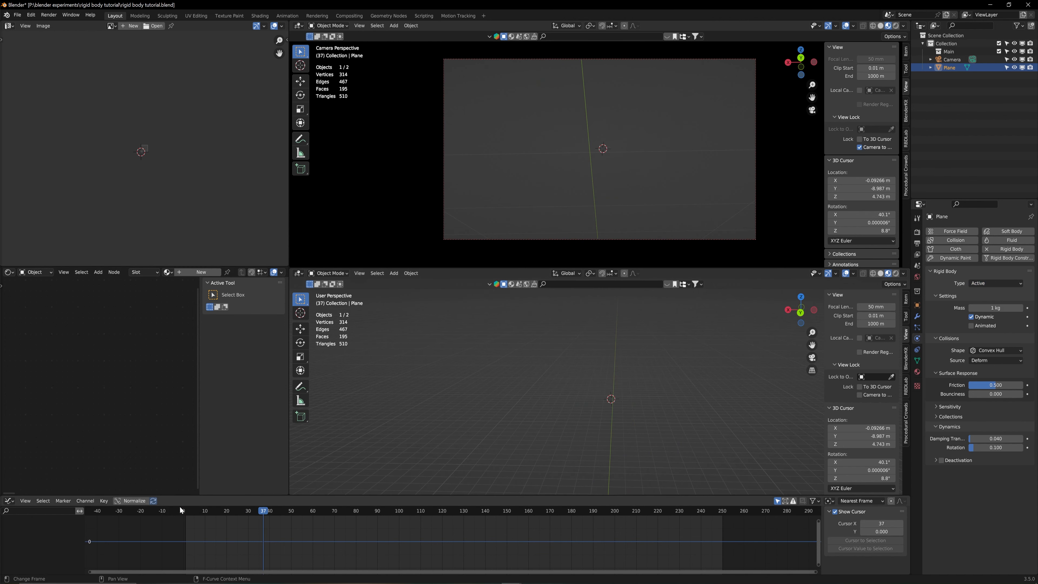
{"action": "left_click", "coordinate": [183, 511]}
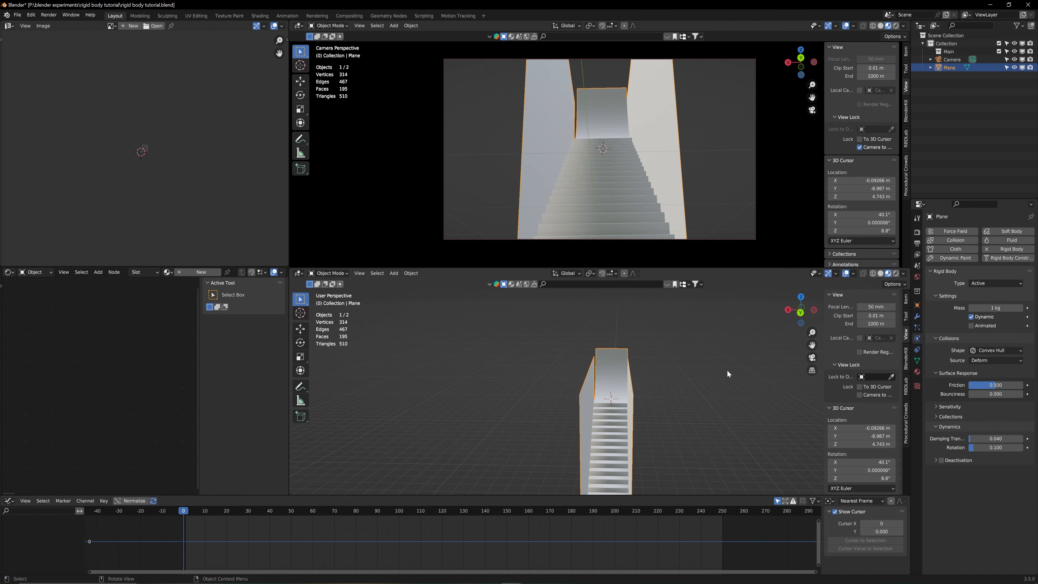
Step: Set the staircase's rigid body type to Passive and play the simulation to check it
{"action": "left_click", "coordinate": [982, 283]}
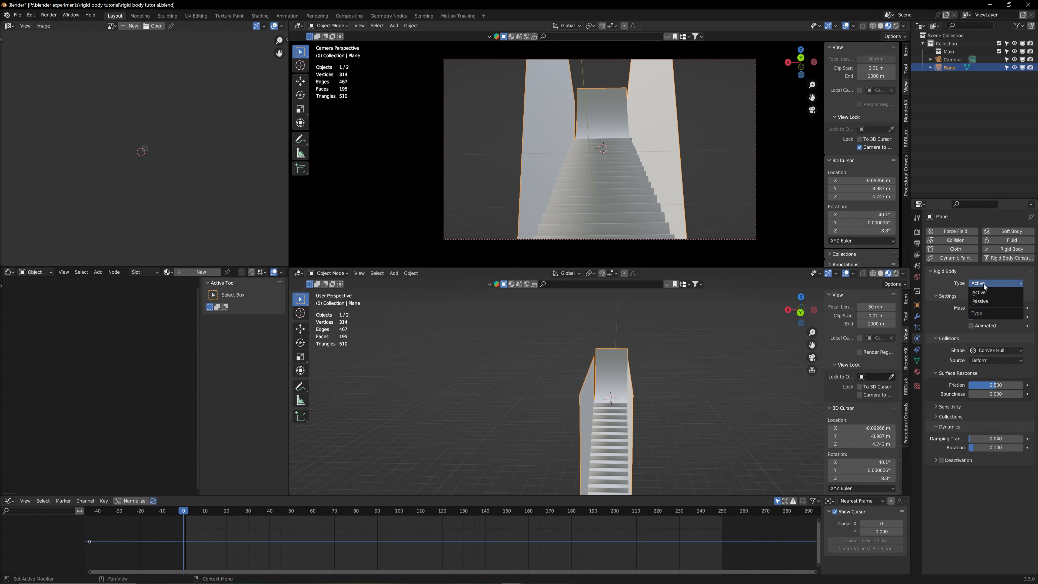
{"action": "left_click", "coordinate": [983, 302]}
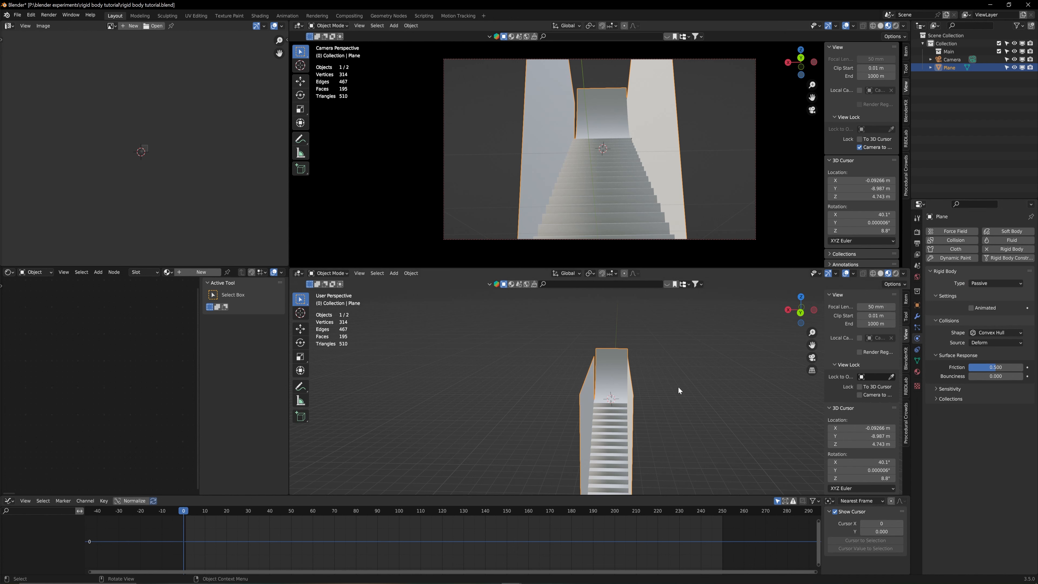
{"action": "key", "text": "space"}
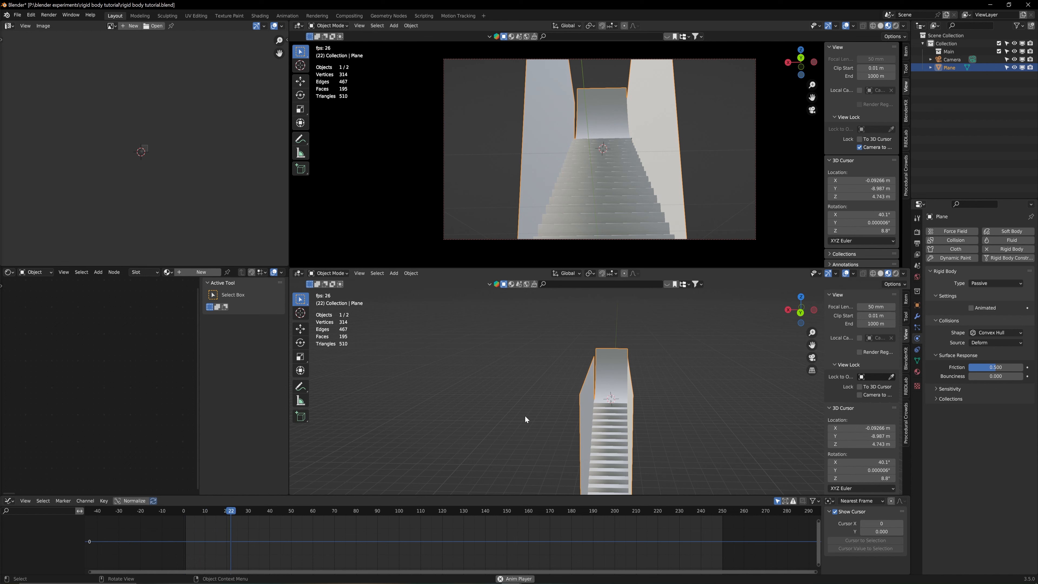
{"action": "key", "text": "Escape"}
Step: Add a UV sphere at the 3D cursor and move it up along Z above the curved ramp
{"action": "middle_click_drag", "start_coordinate": [639, 392], "coordinate": [615, 391]}
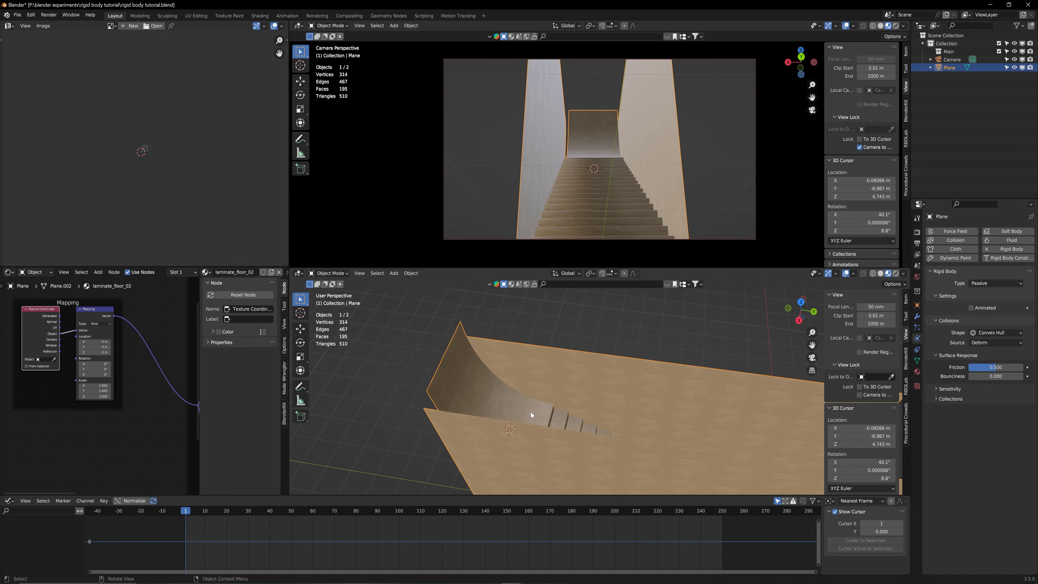
{"action": "key", "text": "shift+a"}
{"action": "mouse_move", "coordinate": [511, 411]}
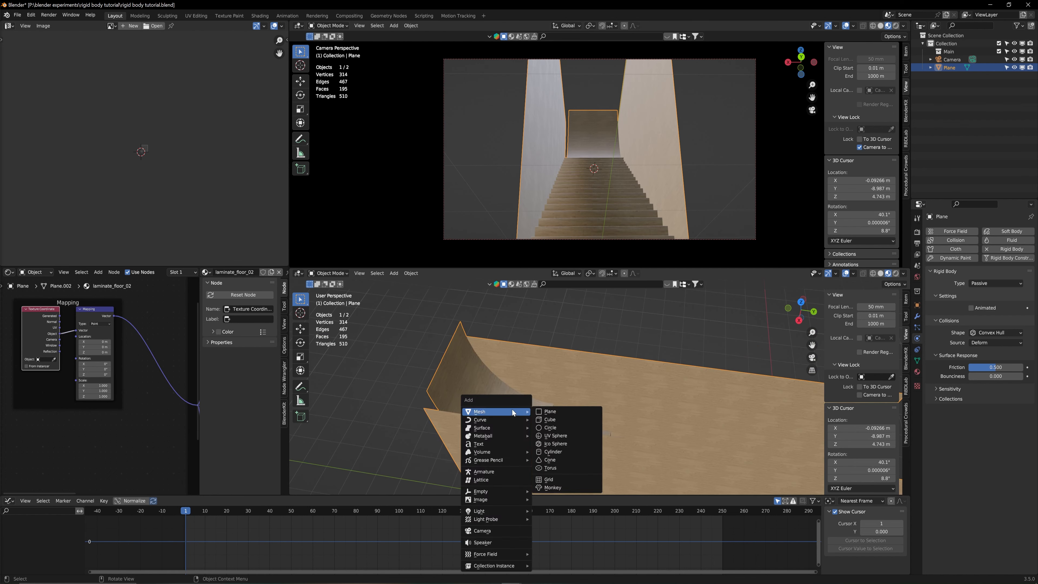
{"action": "left_click", "coordinate": [559, 436]}
{"action": "key", "text": "g"}
{"action": "key", "text": "z"}
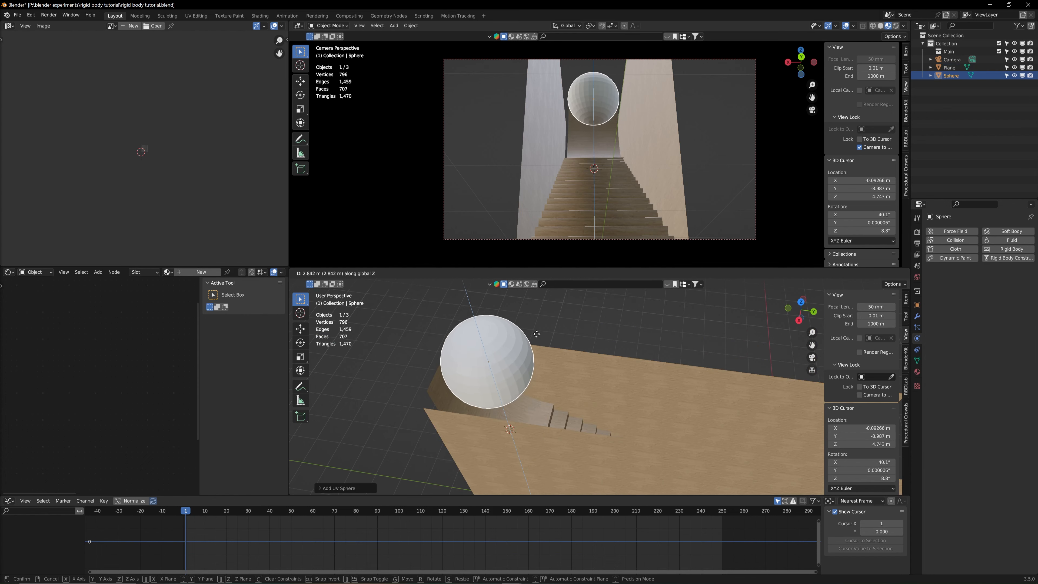
{"action": "left_click", "coordinate": [608, 376]}
Step: Scale the sphere down to a small ball and shade it smooth
{"action": "key", "text": "s"}
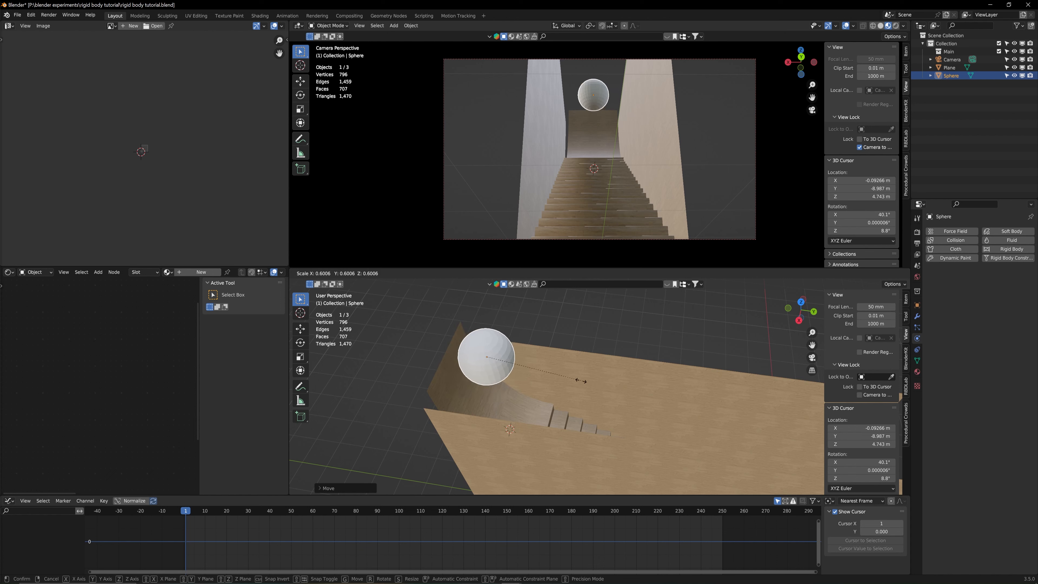
{"action": "left_click", "coordinate": [494, 372]}
{"action": "scroll", "coordinate": [494, 371], "scroll_direction": "up", "scroll_amount": 3}
{"action": "right_click", "coordinate": [407, 330]}
{"action": "left_click", "coordinate": [406, 332]}
{"action": "middle_click_drag", "start_coordinate": [433, 358], "coordinate": [568, 382], "text": "shift"}
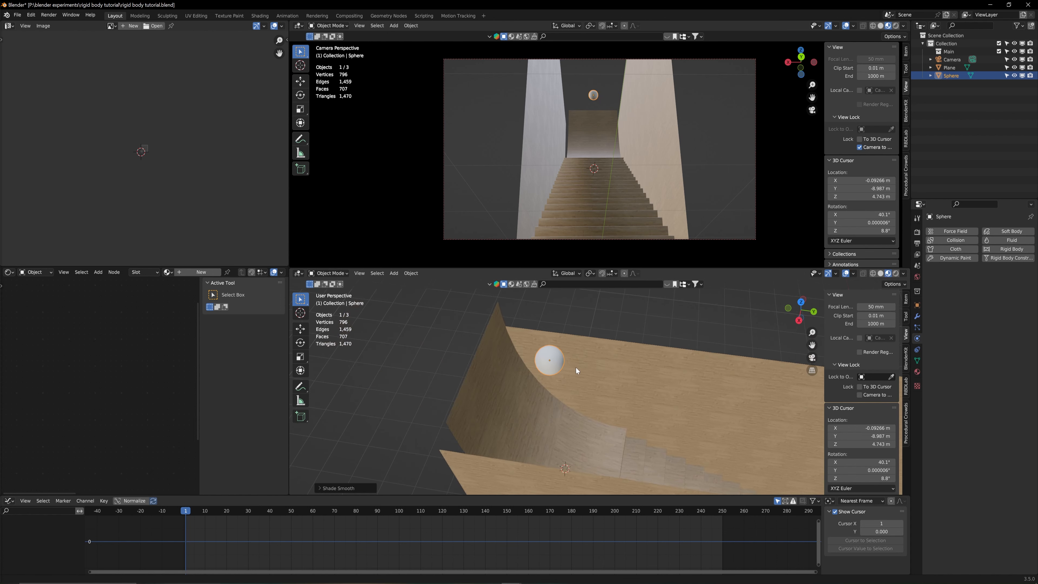
Step: Create a new material for the sphere and name it balls
{"action": "left_click", "coordinate": [196, 273]}
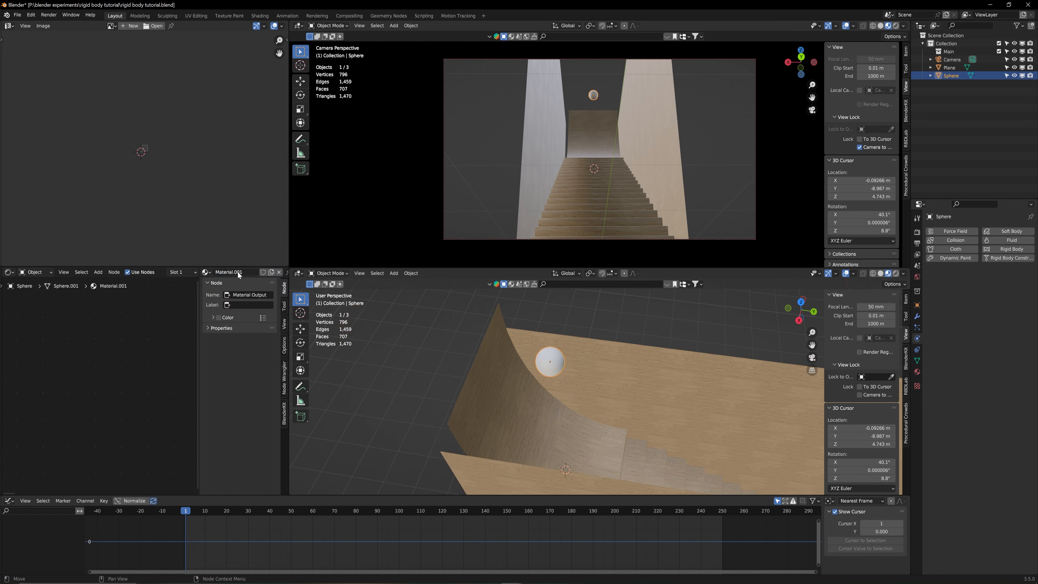
{"action": "type", "text": "balls"}
{"action": "key", "text": "Return"}
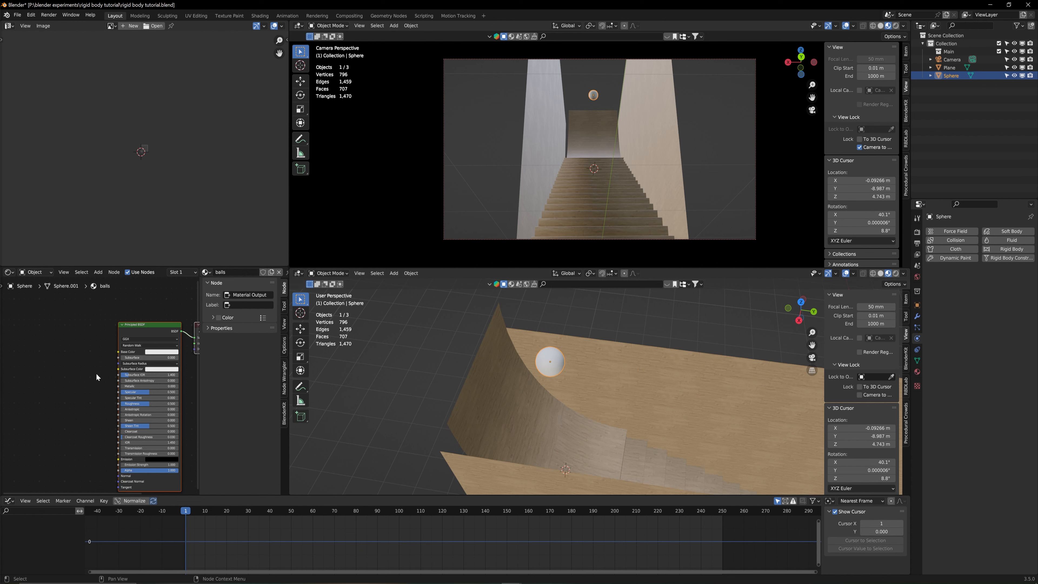
Step: Add an Object Info node to the balls material and connect its Random output to the Principled BSDF's Base Color
{"action": "middle_click_drag", "start_coordinate": [55, 375], "coordinate": [123, 379]}
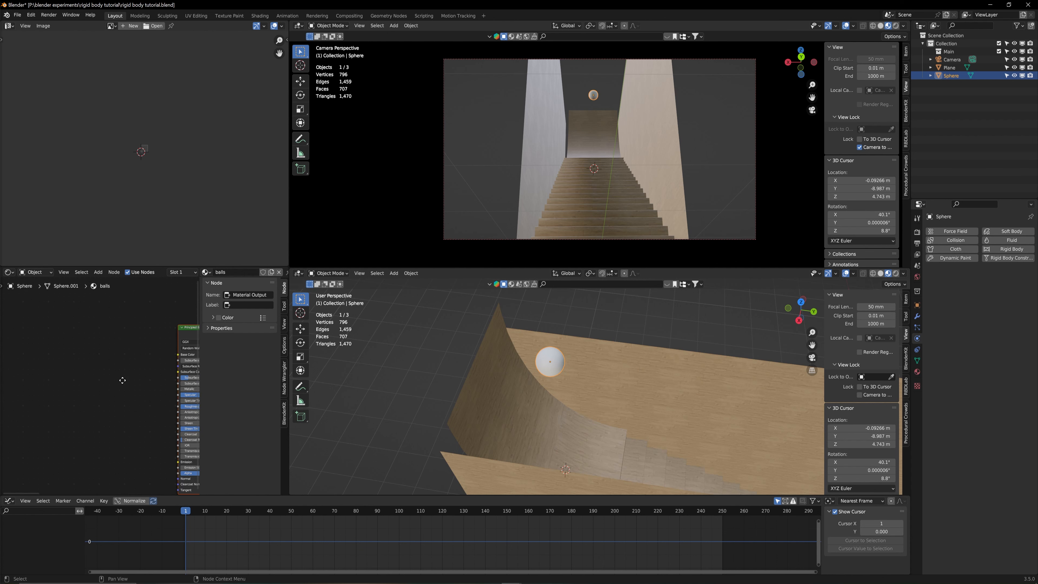
{"action": "key", "text": "shift+a"}
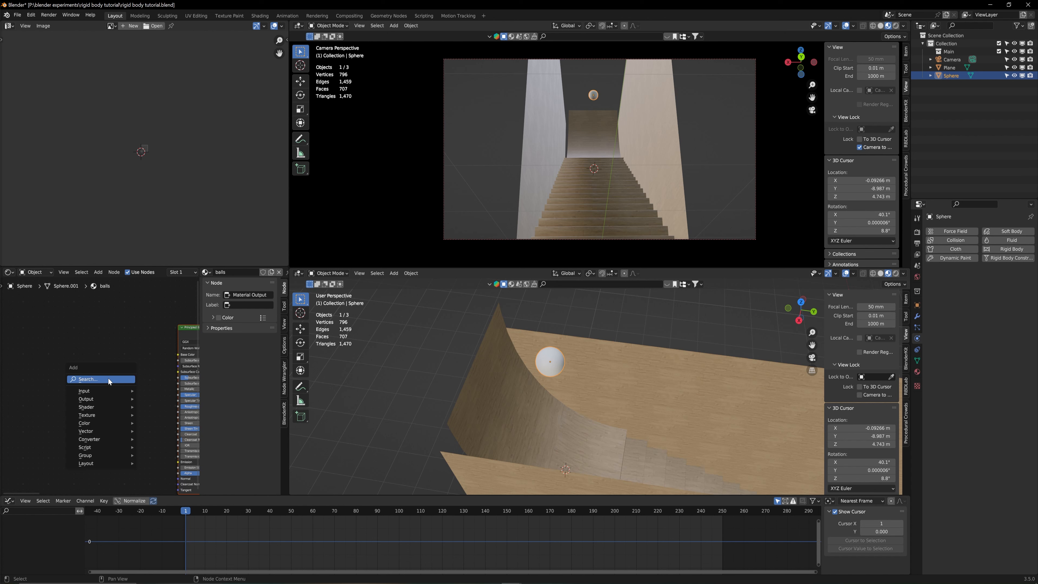
{"action": "left_click", "coordinate": [108, 379]}
{"action": "type", "text": "obj"}
{"action": "key", "text": "Return"}
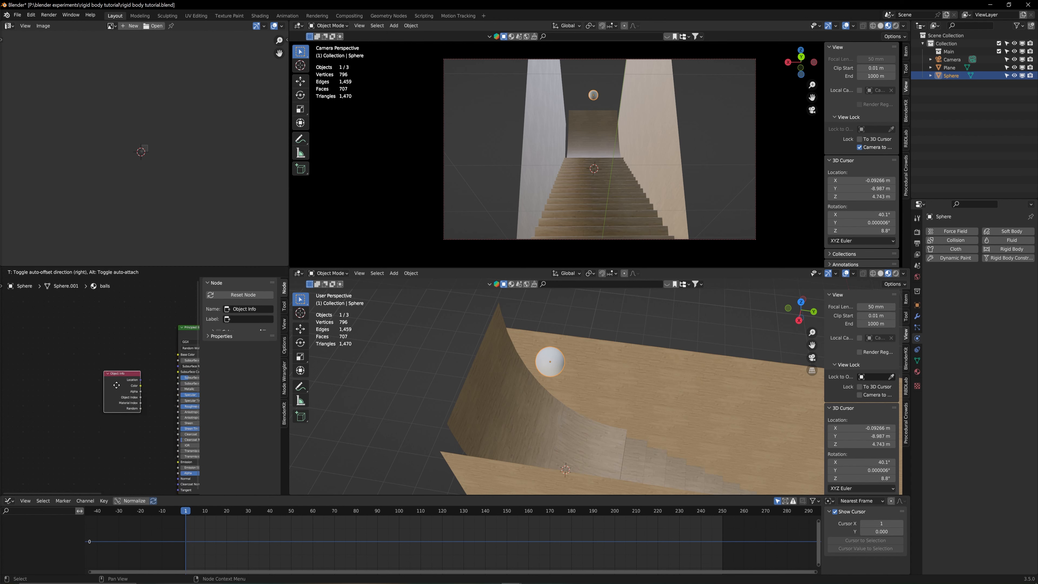
{"action": "left_click", "coordinate": [77, 364]}
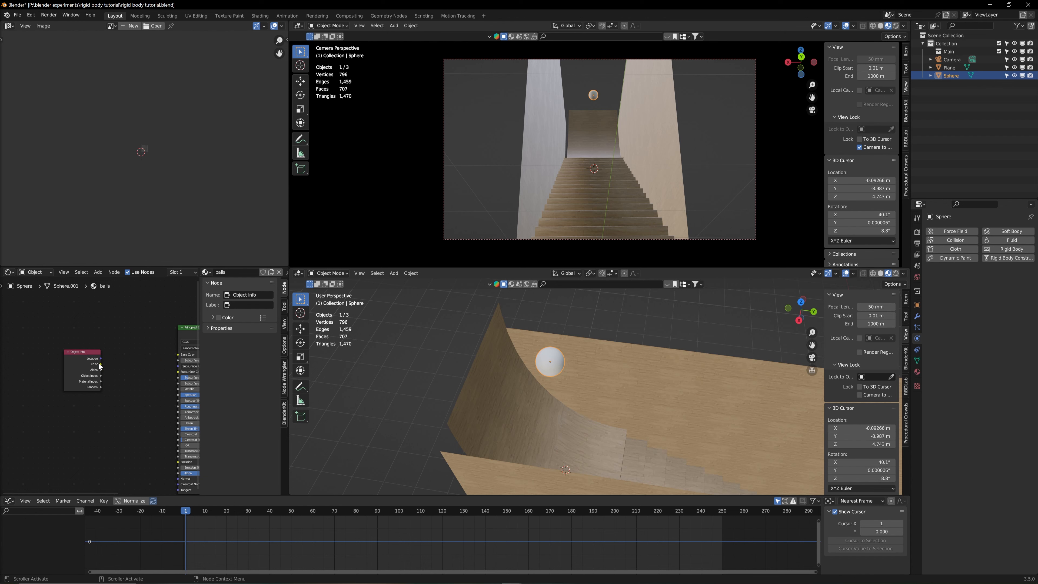
{"action": "left_click_drag", "start_coordinate": [100, 386], "coordinate": [179, 354]}
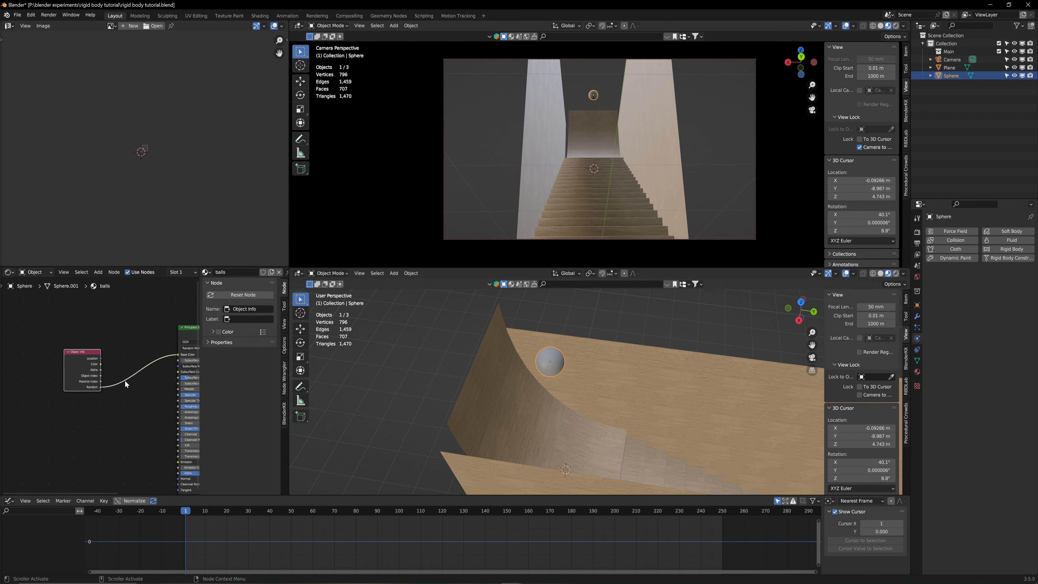